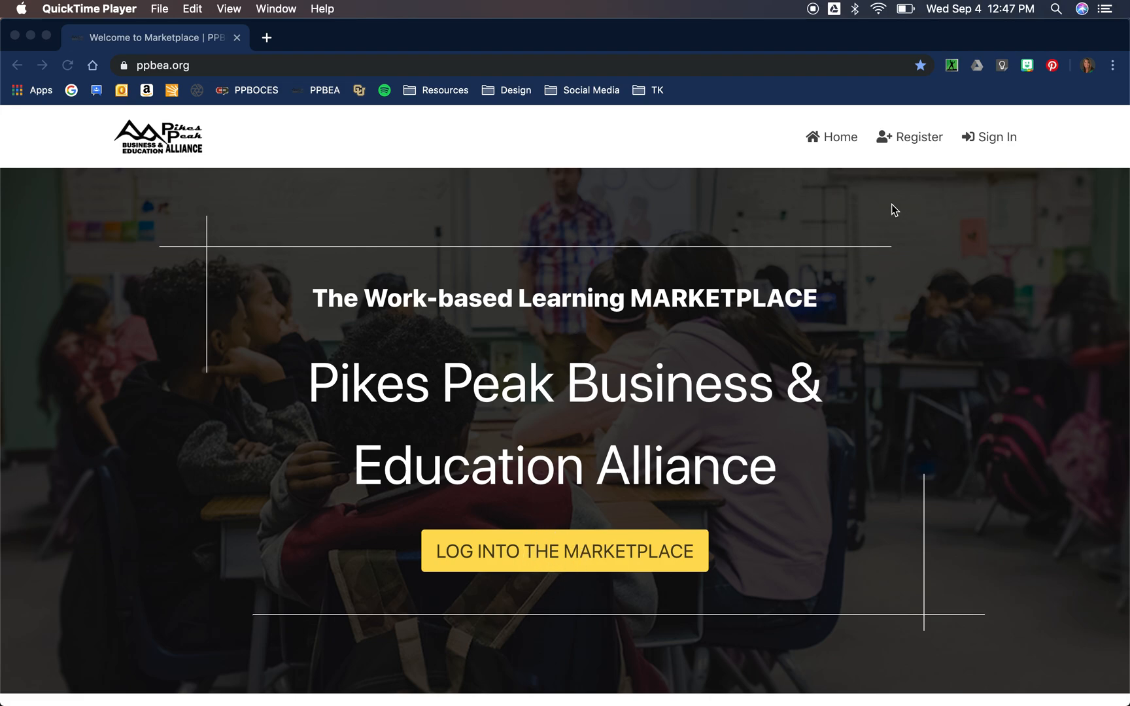
Step: Bring the Chrome window showing the ppbea.org home page to the front
click(996, 142)
Step: Enter the student account's email and password in the marketplace login form
click(996, 142)
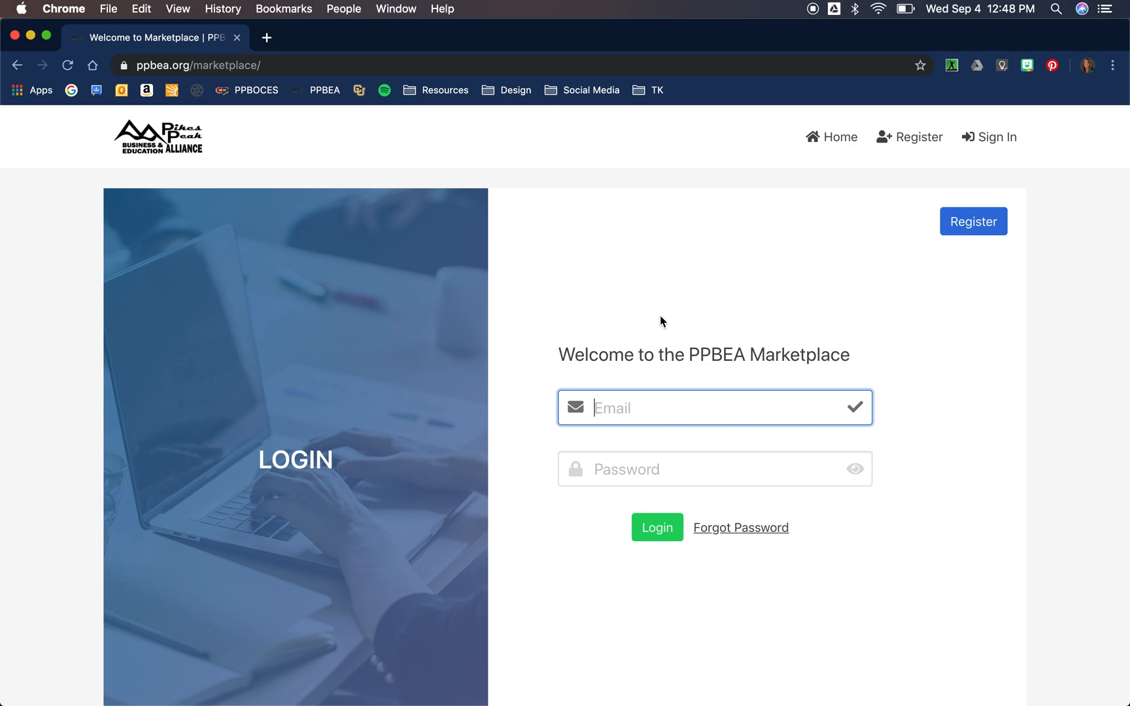
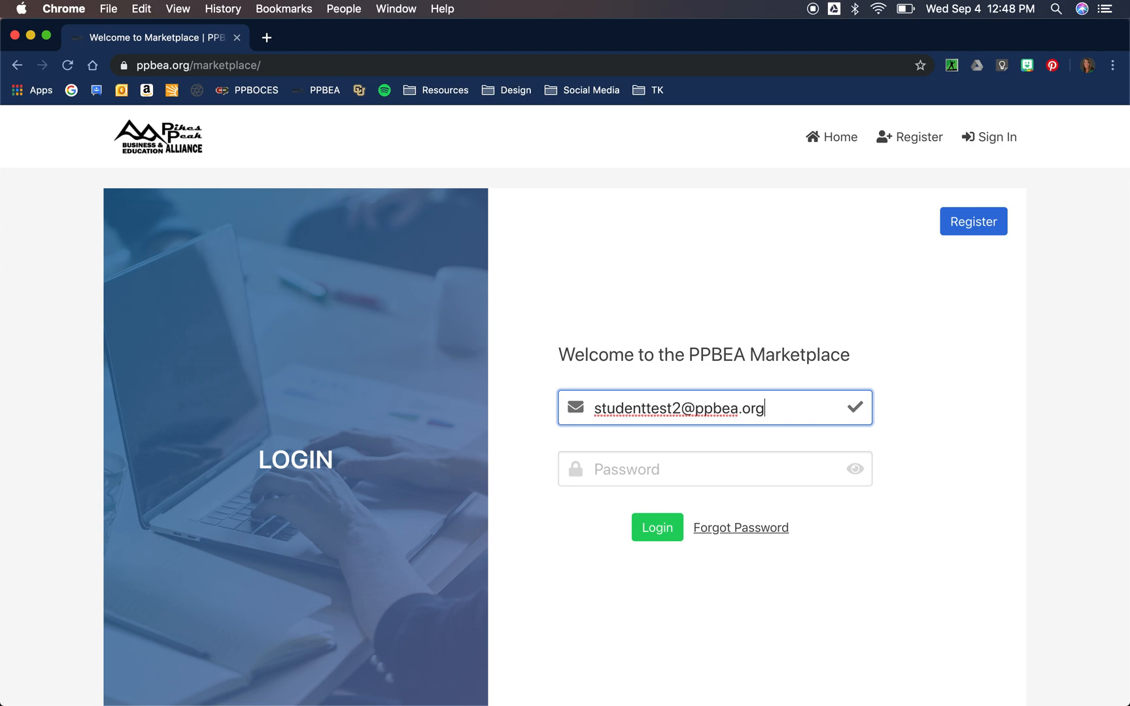
key(Tab)
text(••••••)
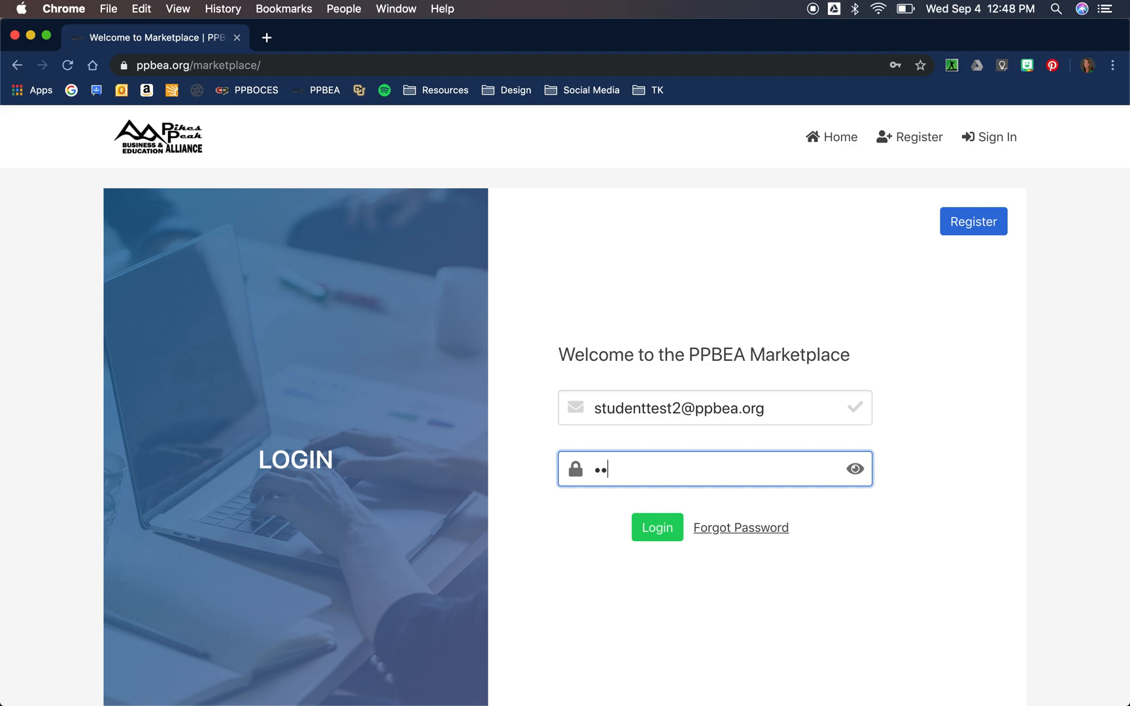
text(•••••)
click(661, 508)
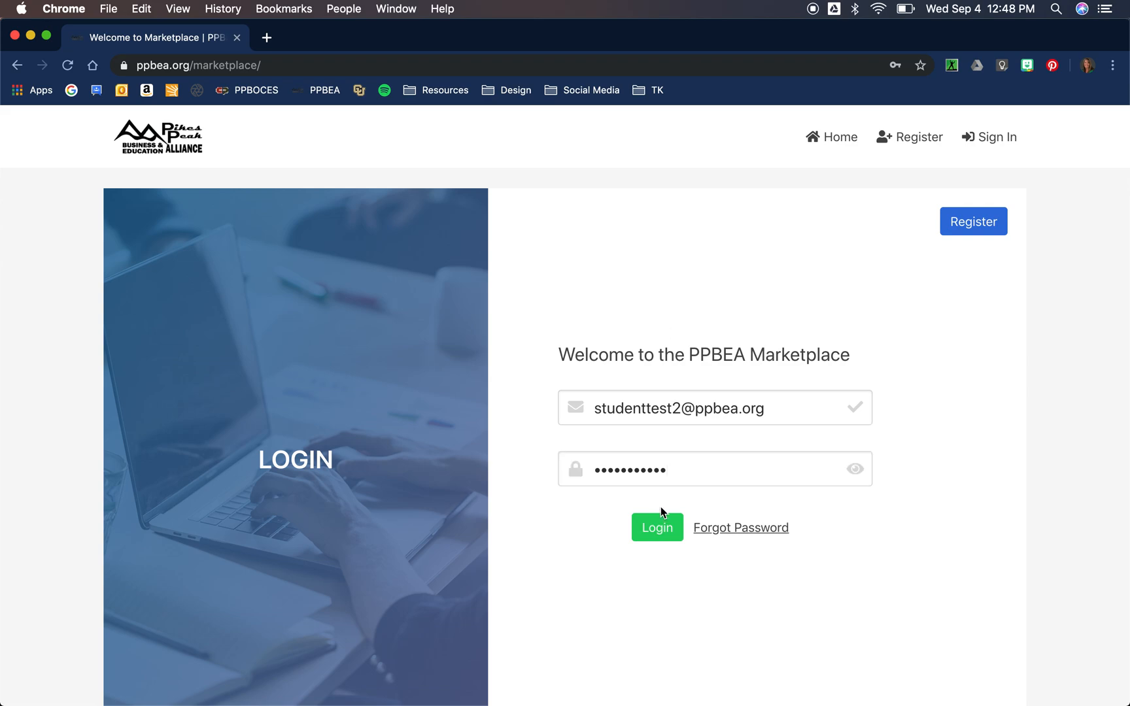
Step: Log in as the student to reach the Dashboard with its profile-completion steps
click(660, 530)
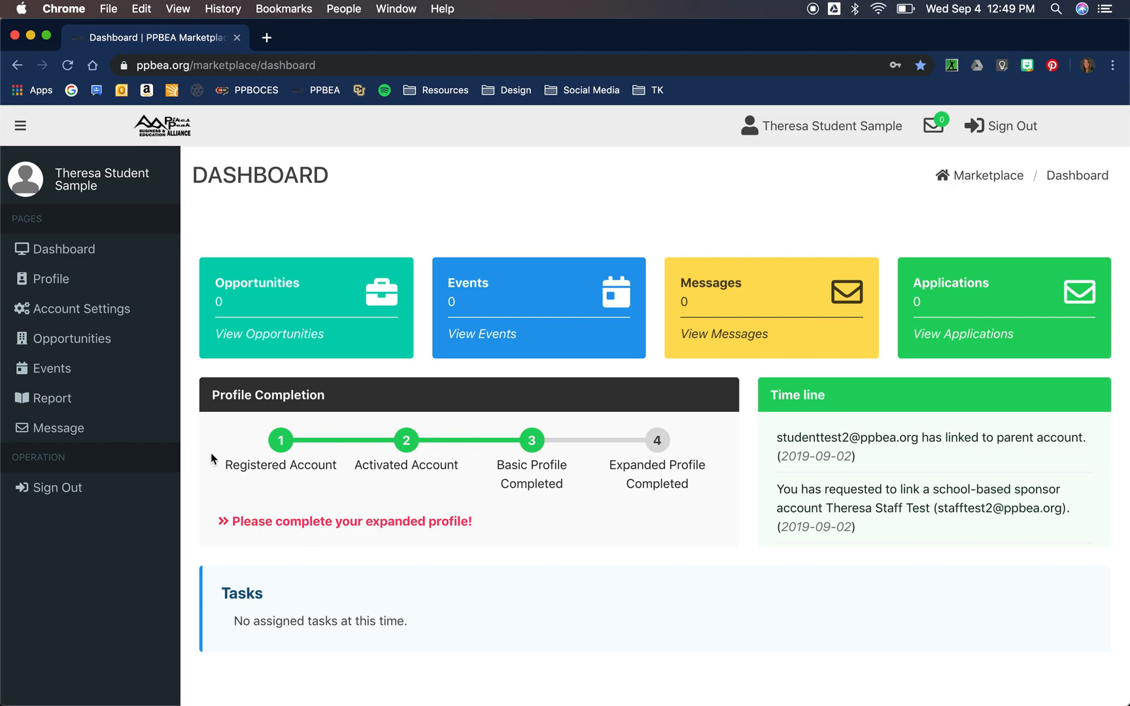
Step: Open the student's Profile and scroll down to the Career Interests/Occupational Categories section
click(57, 285)
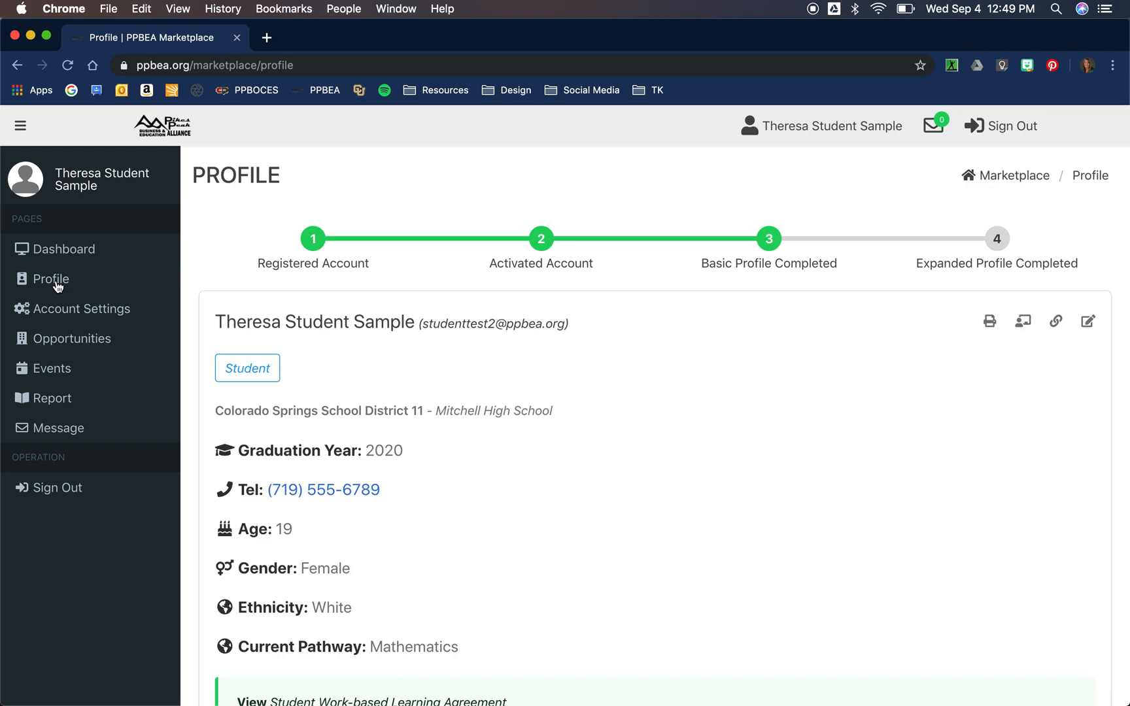
scroll(407, 448, down, 2)
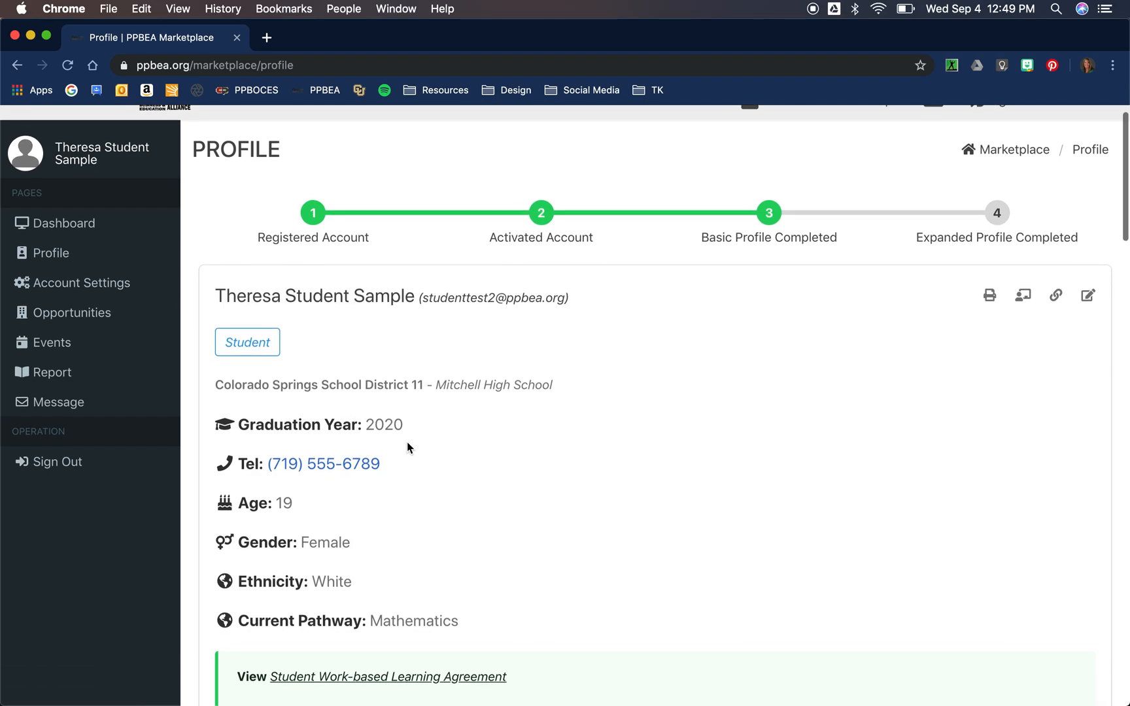
scroll(408, 448, down, 3)
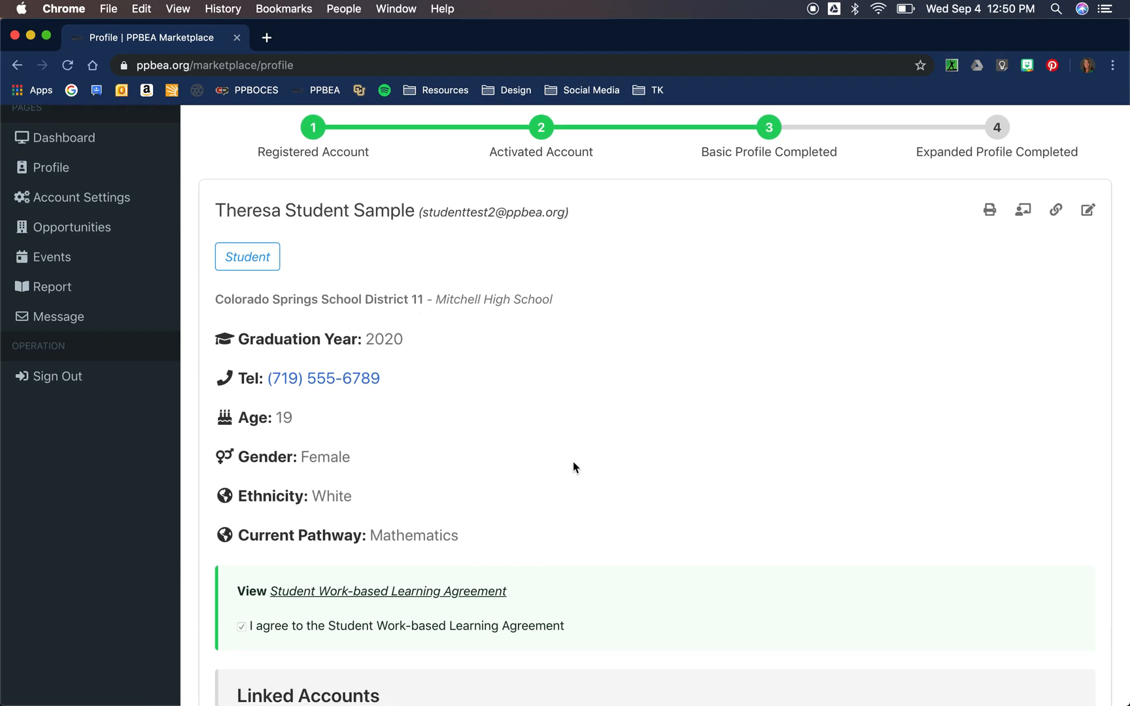
scroll(573, 467, down, 6)
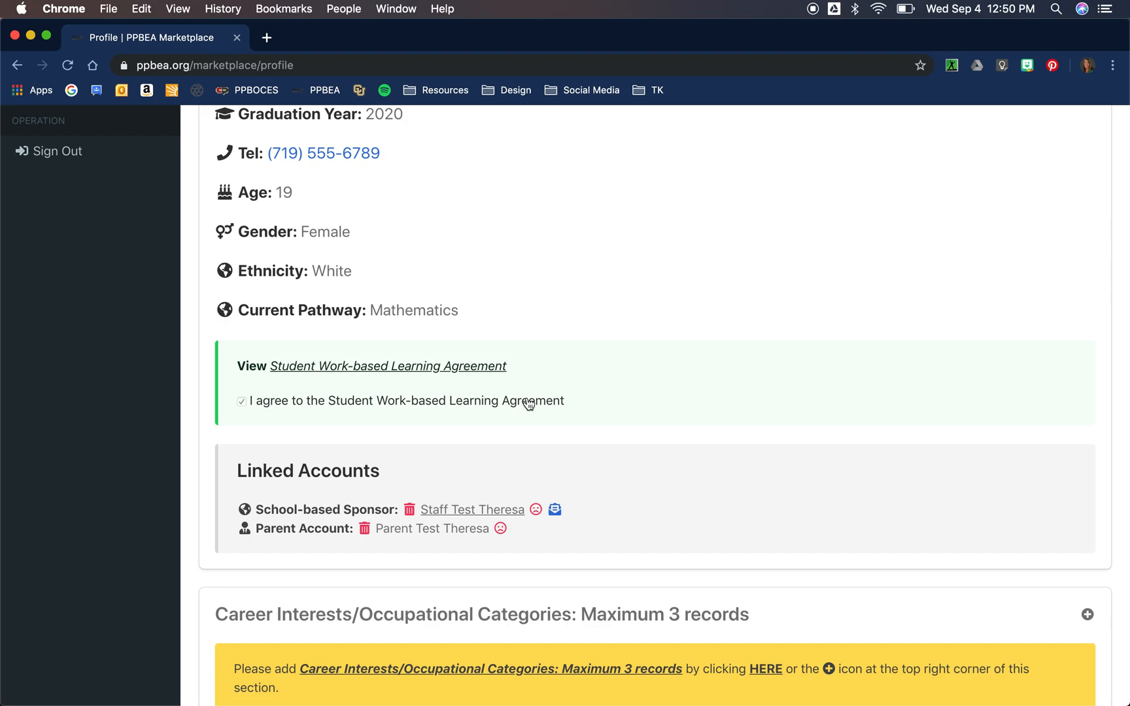
scroll(560, 404, down, 3)
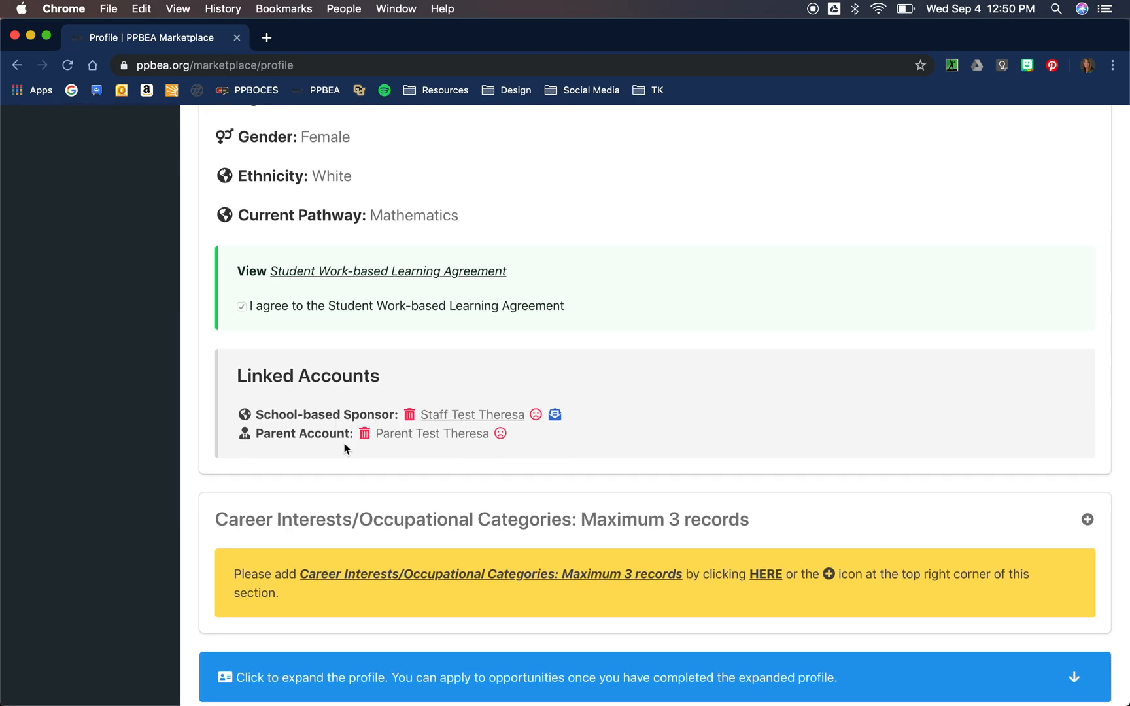
scroll(724, 442, down, 2)
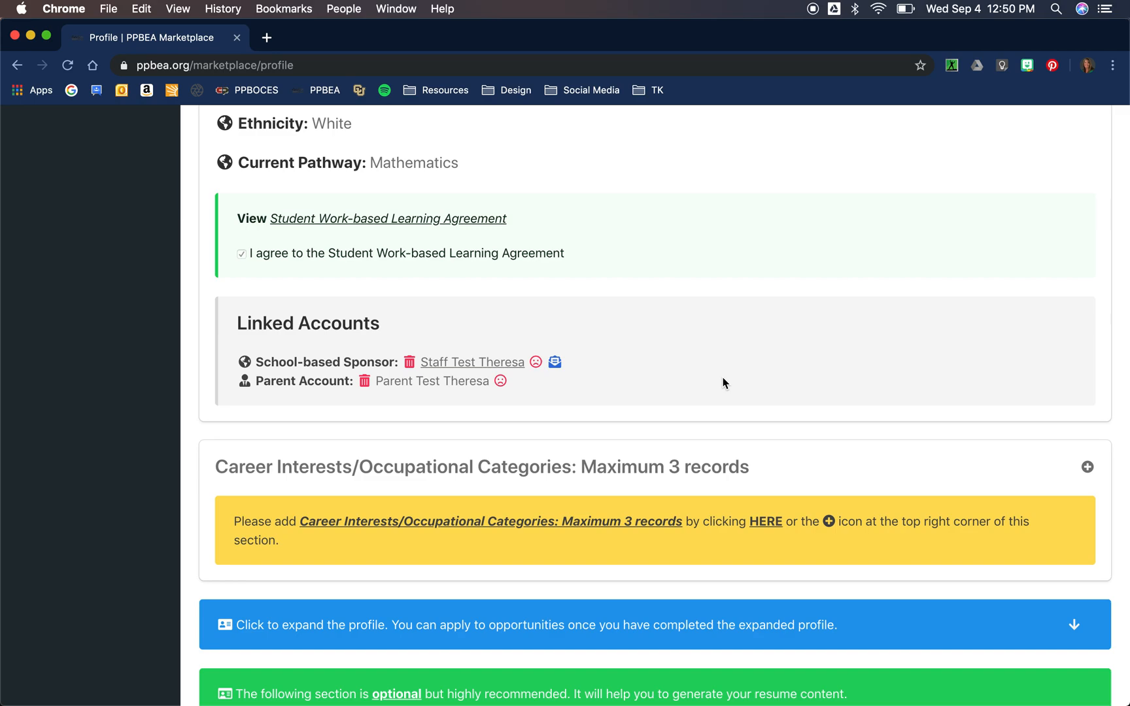
scroll(723, 383, down, 5)
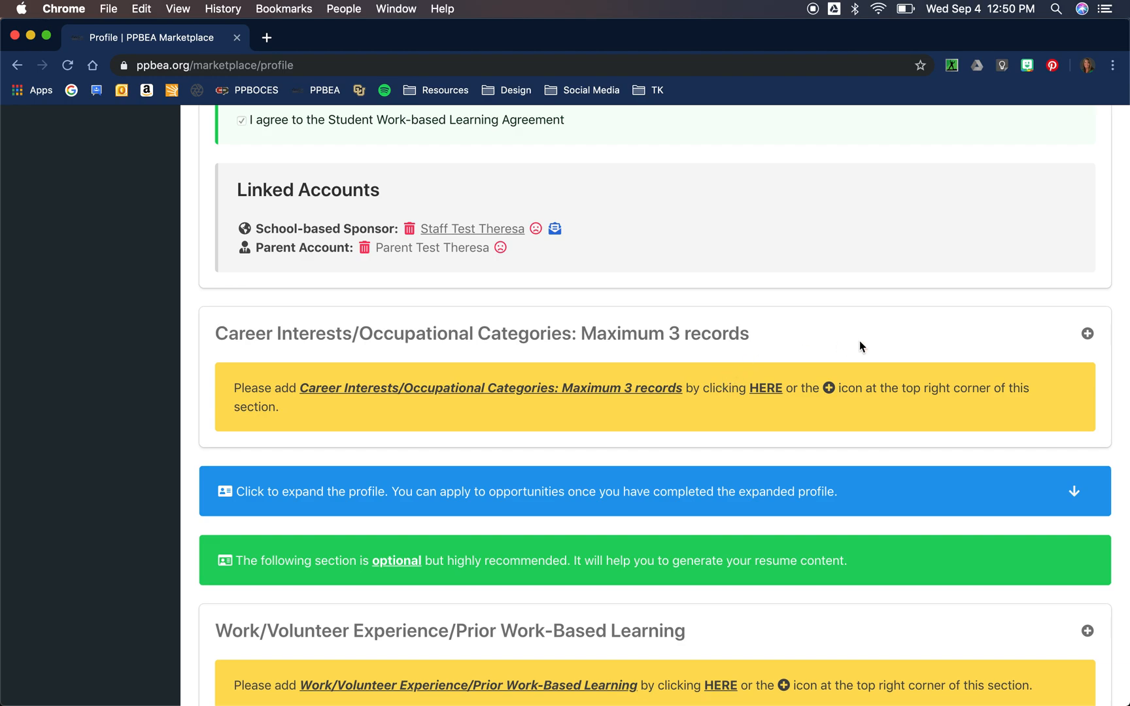
Step: Add Computer Science as a career interest and dismiss the confirmation notification
click(1087, 334)
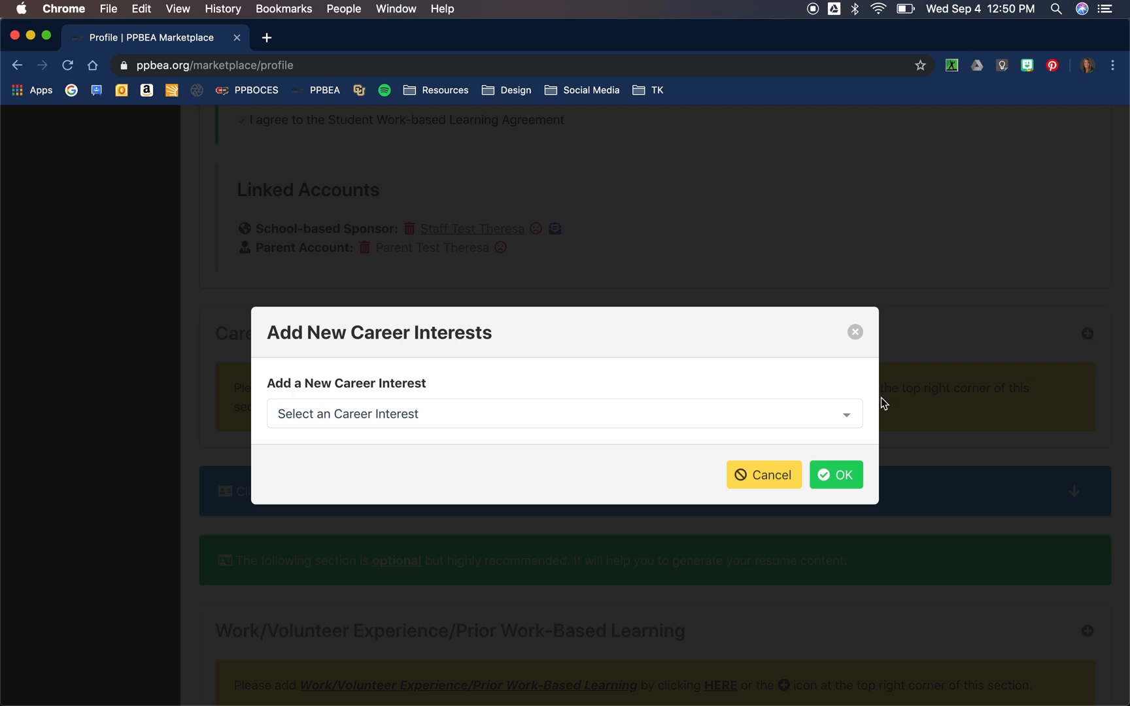
click(849, 415)
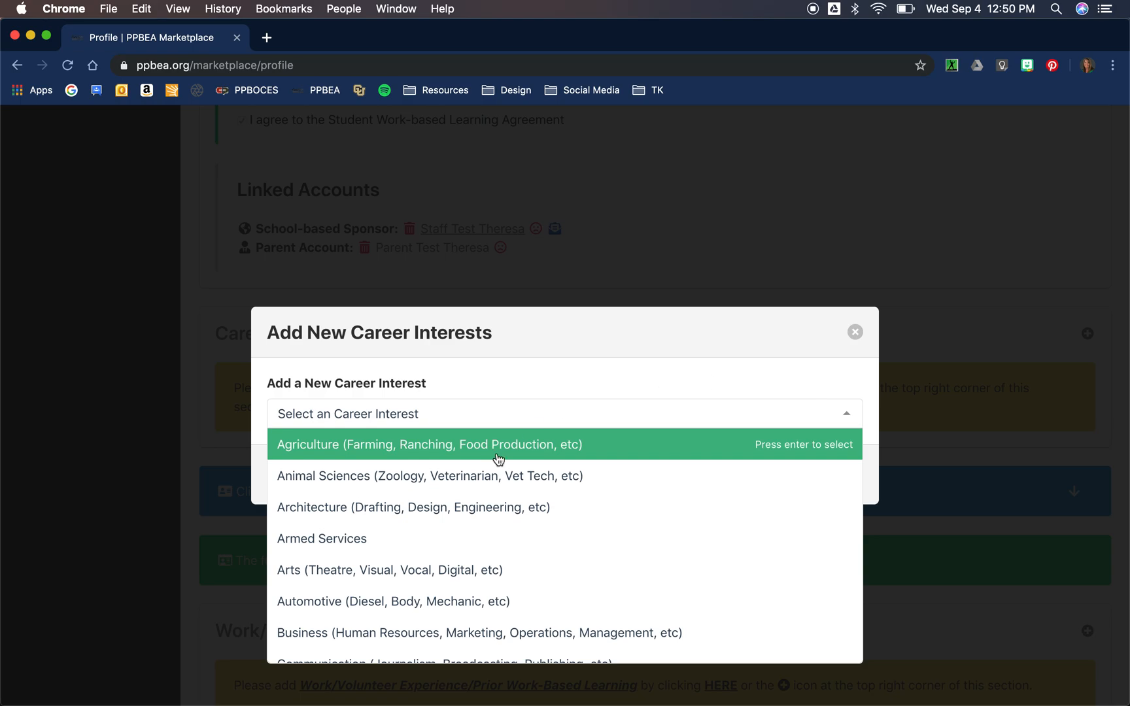
scroll(536, 504, down, 2)
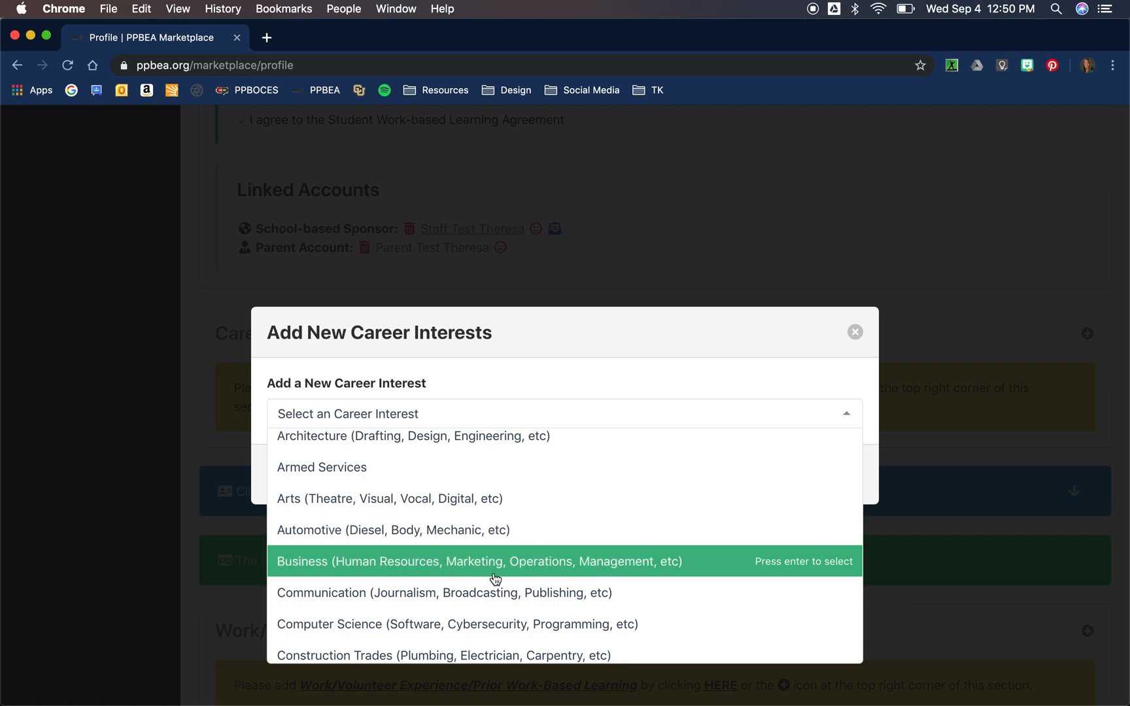
scroll(495, 579, down, 1)
scroll(495, 579, down, 2)
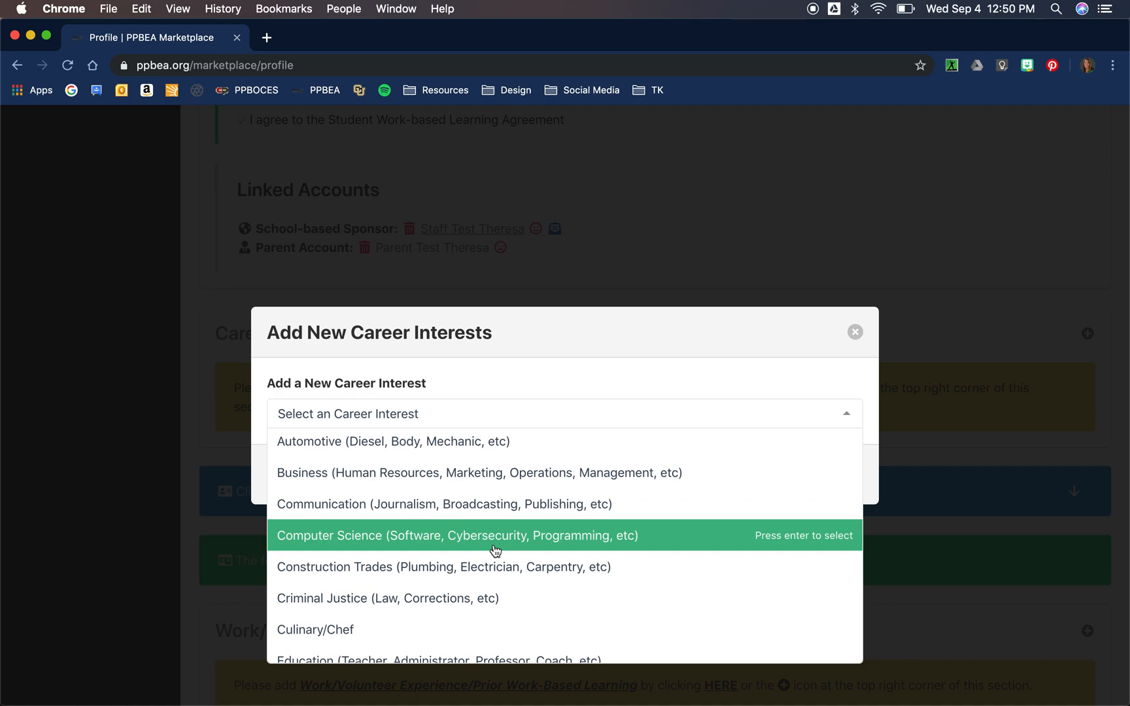
click(495, 549)
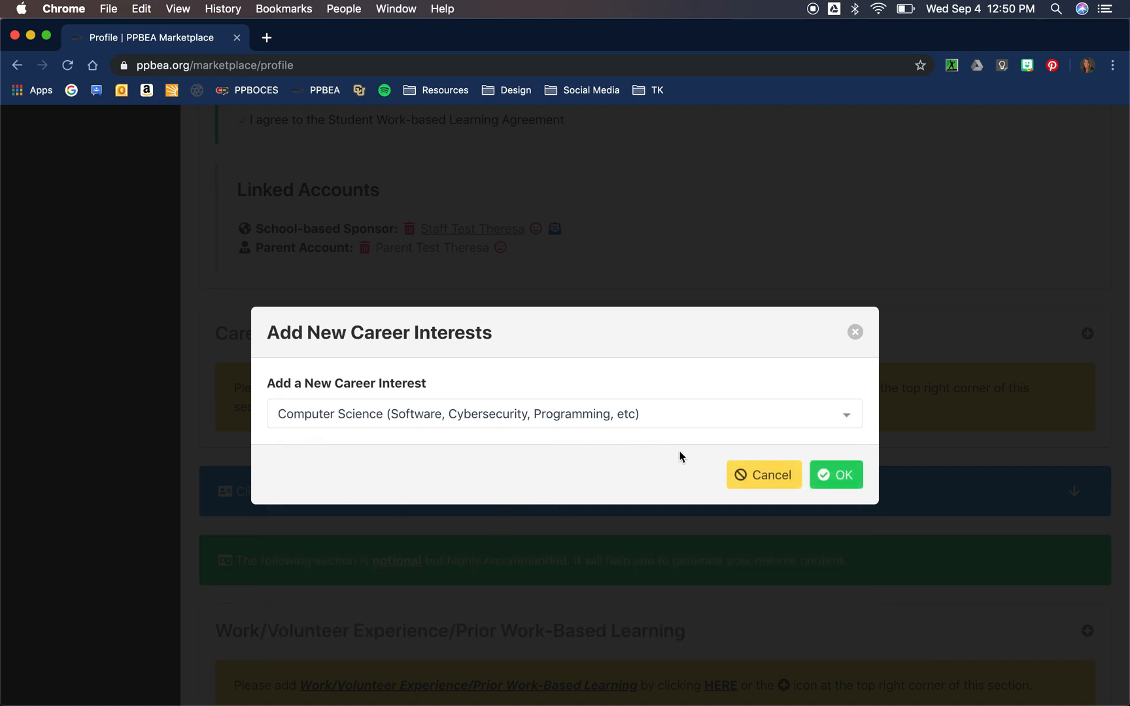
click(842, 476)
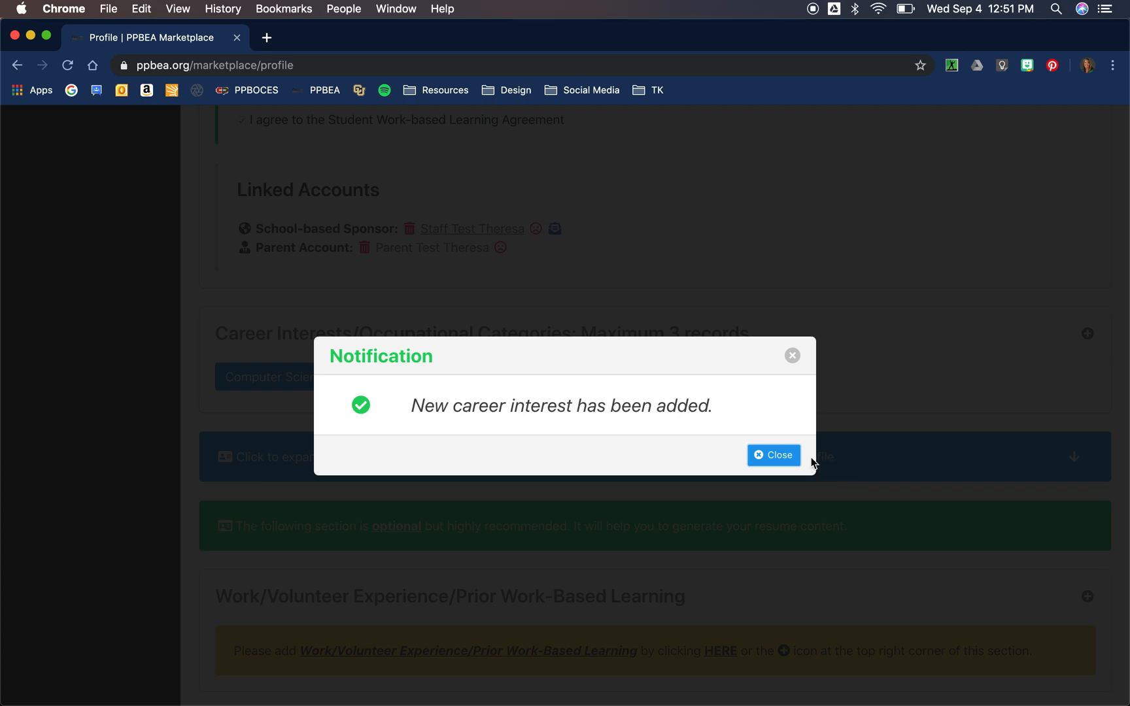
click(782, 464)
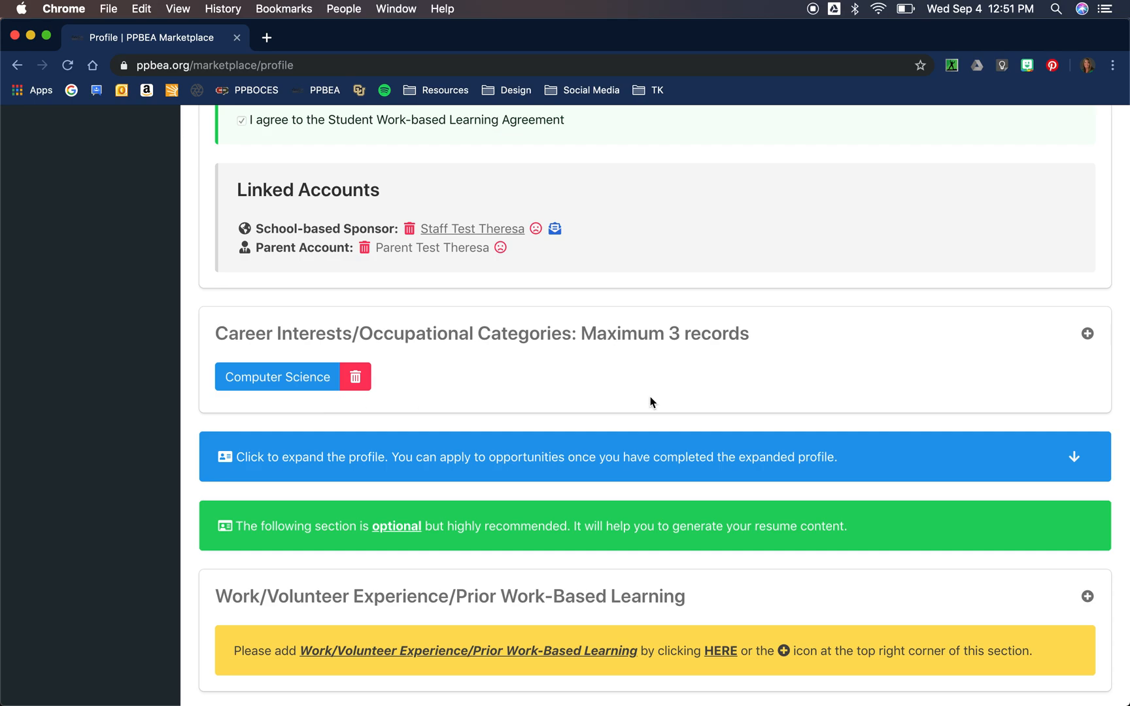
Step: Add Transportation from the career interest list and close the confirmation notification
click(1088, 334)
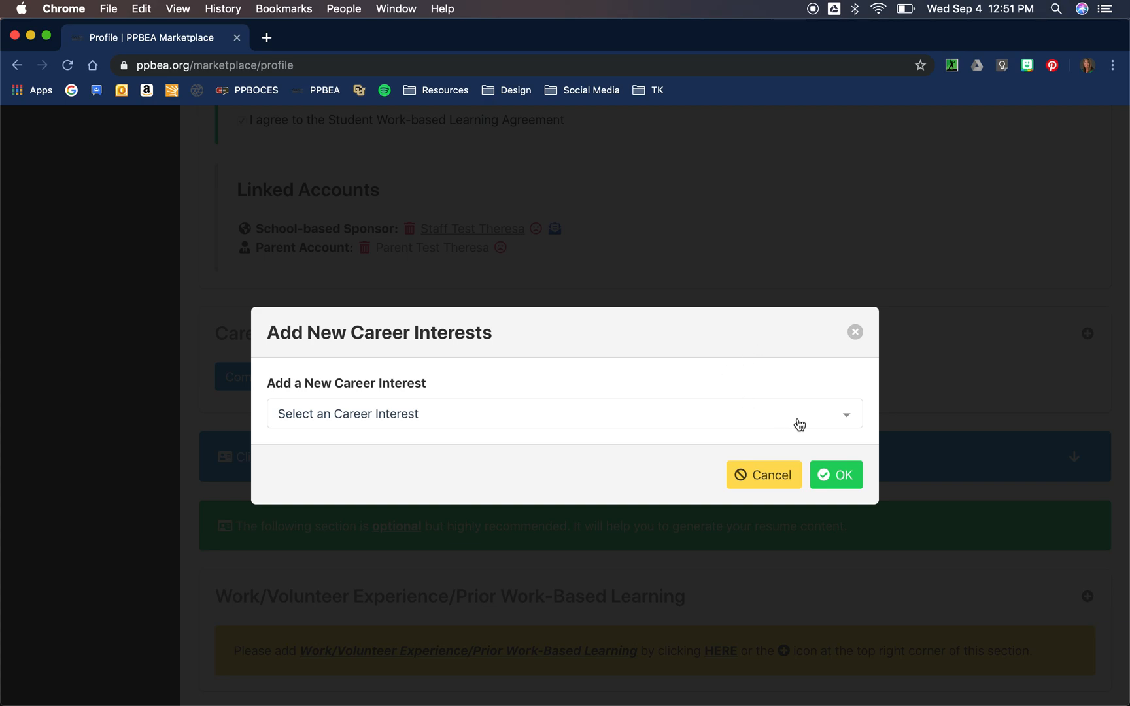
click(848, 422)
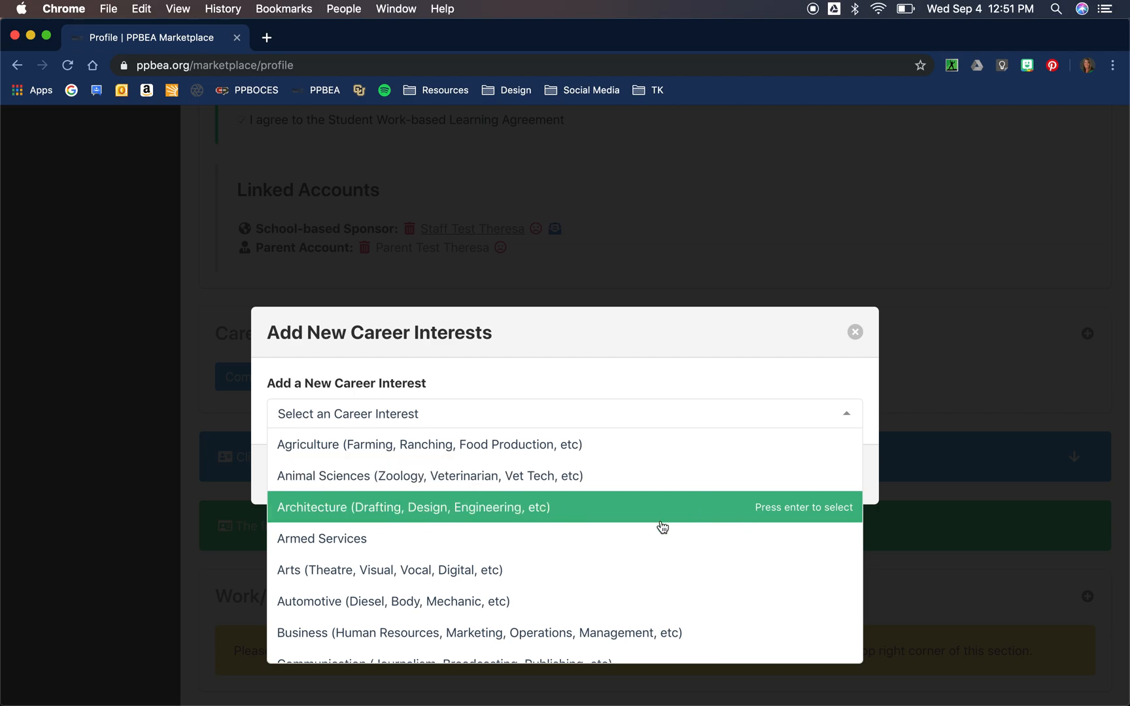
scroll(663, 527, down, 5)
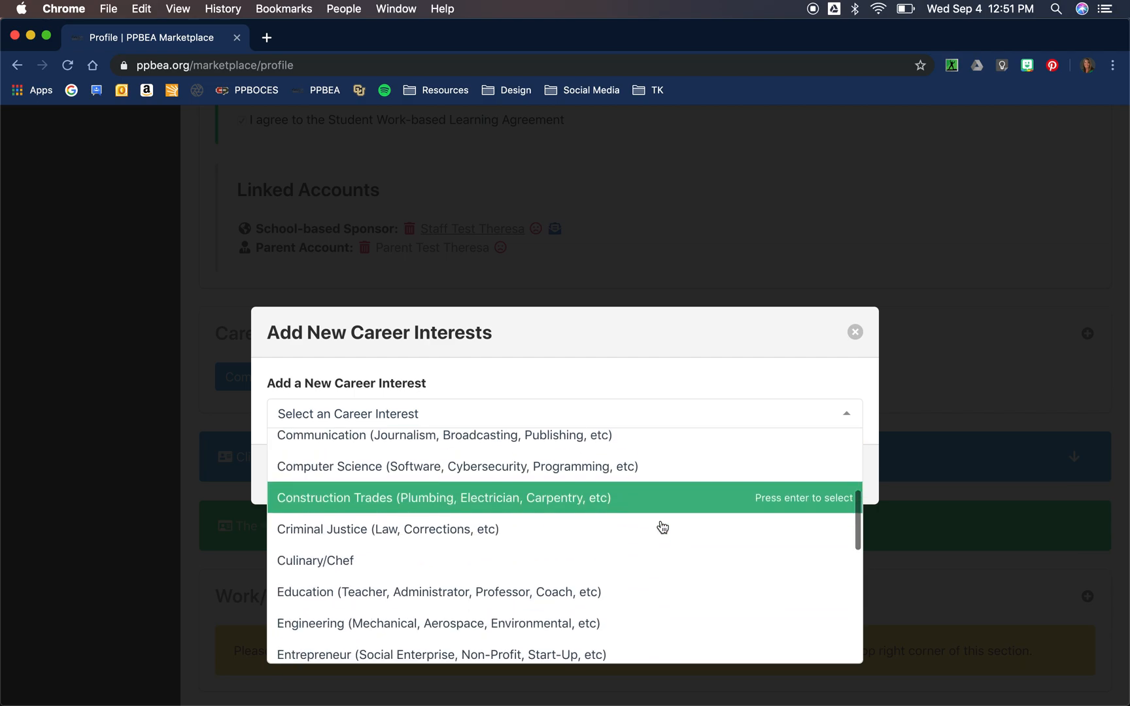
scroll(663, 527, down, 5)
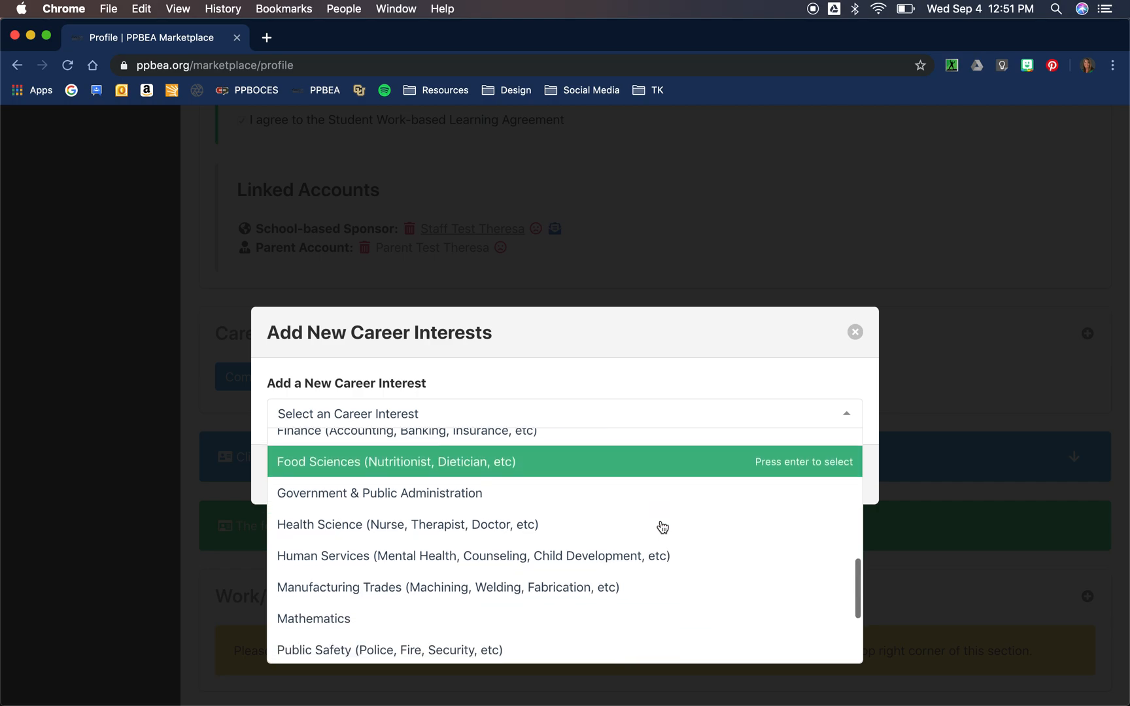
scroll(663, 527, down, 1)
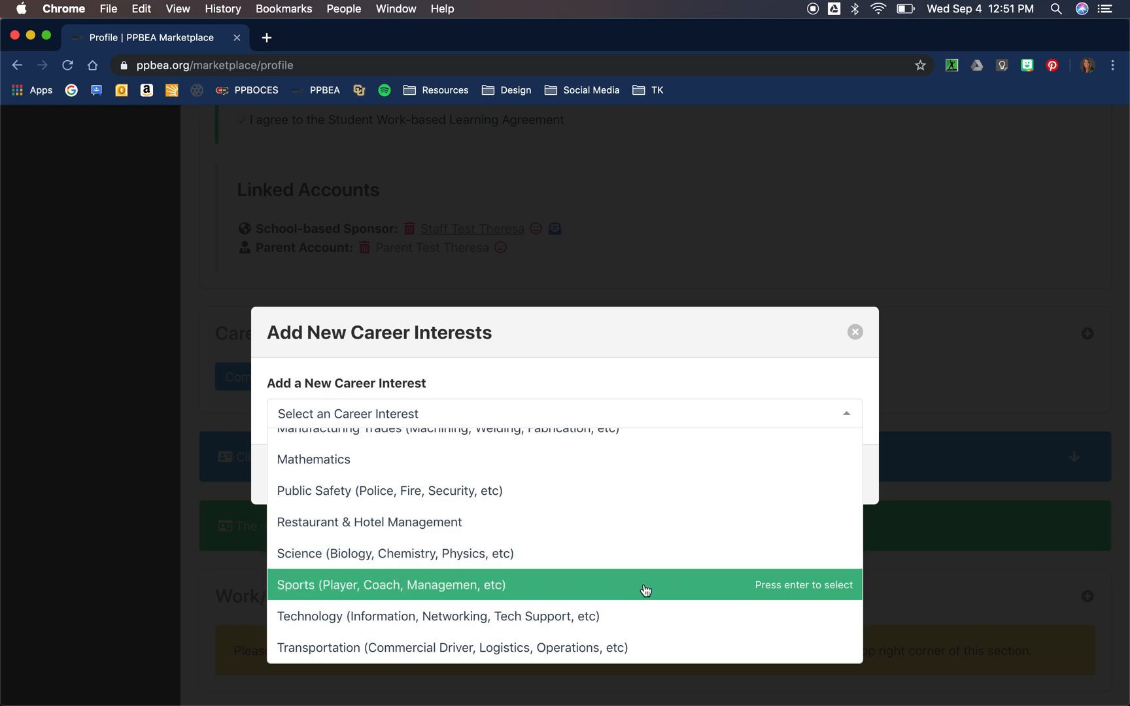
click(626, 646)
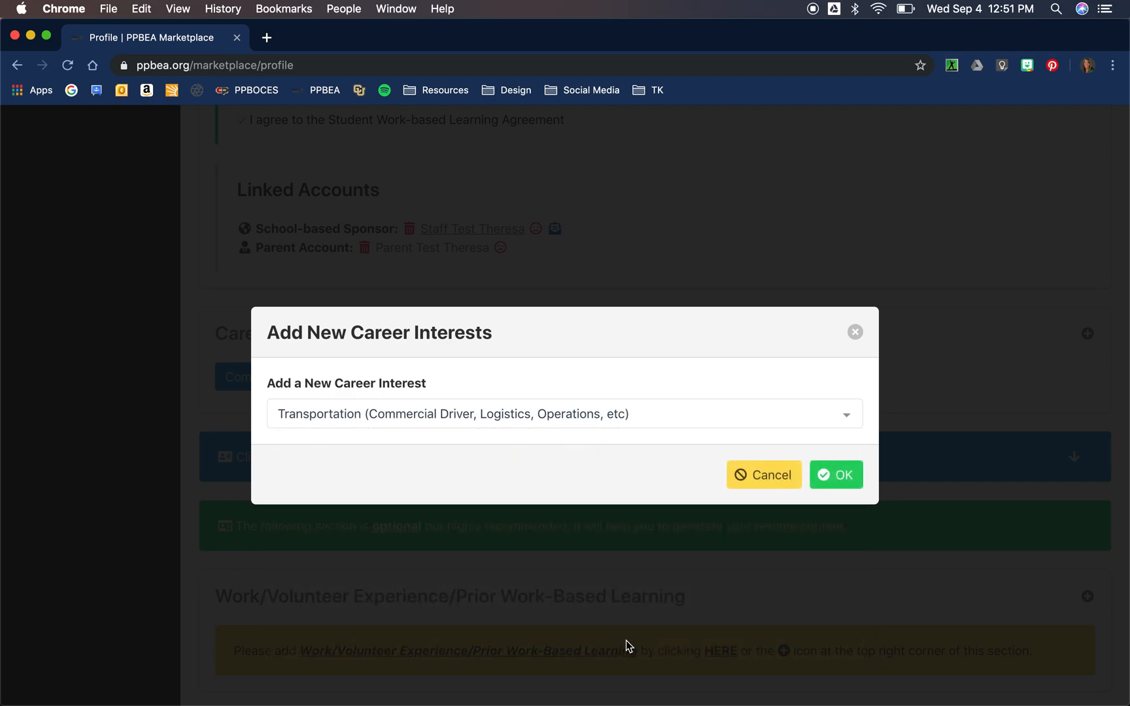
click(837, 471)
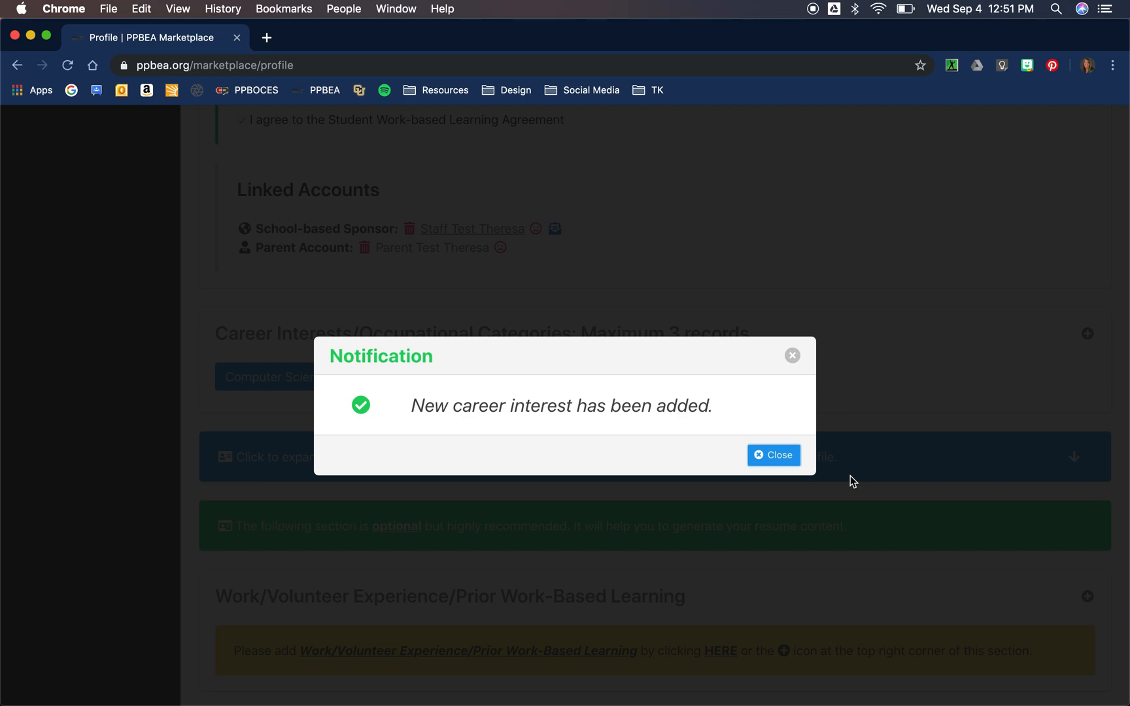
click(786, 455)
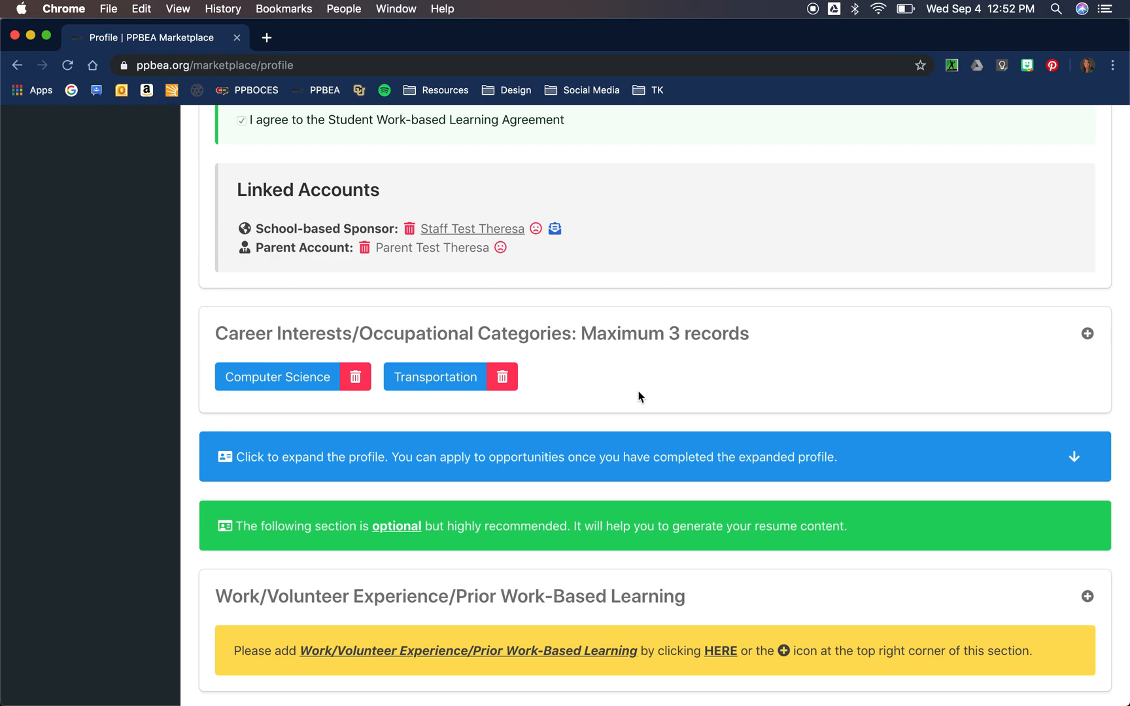
Step: Add Animal Sciences as the third career interest and close the notification
click(1087, 334)
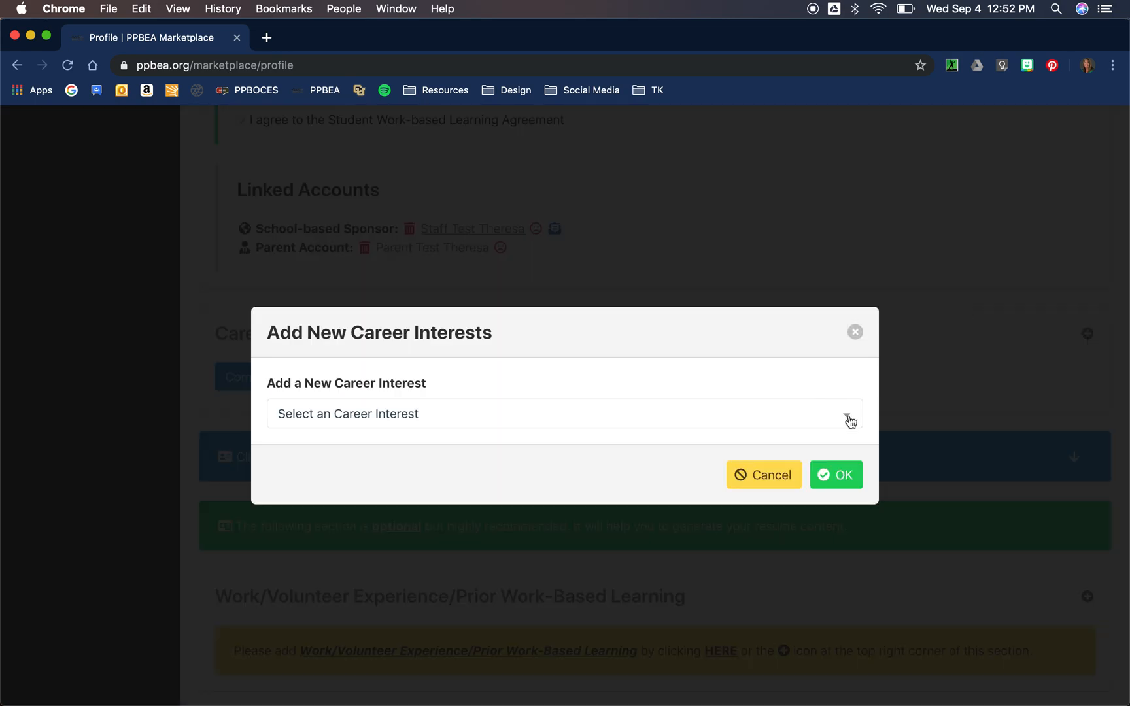
click(850, 421)
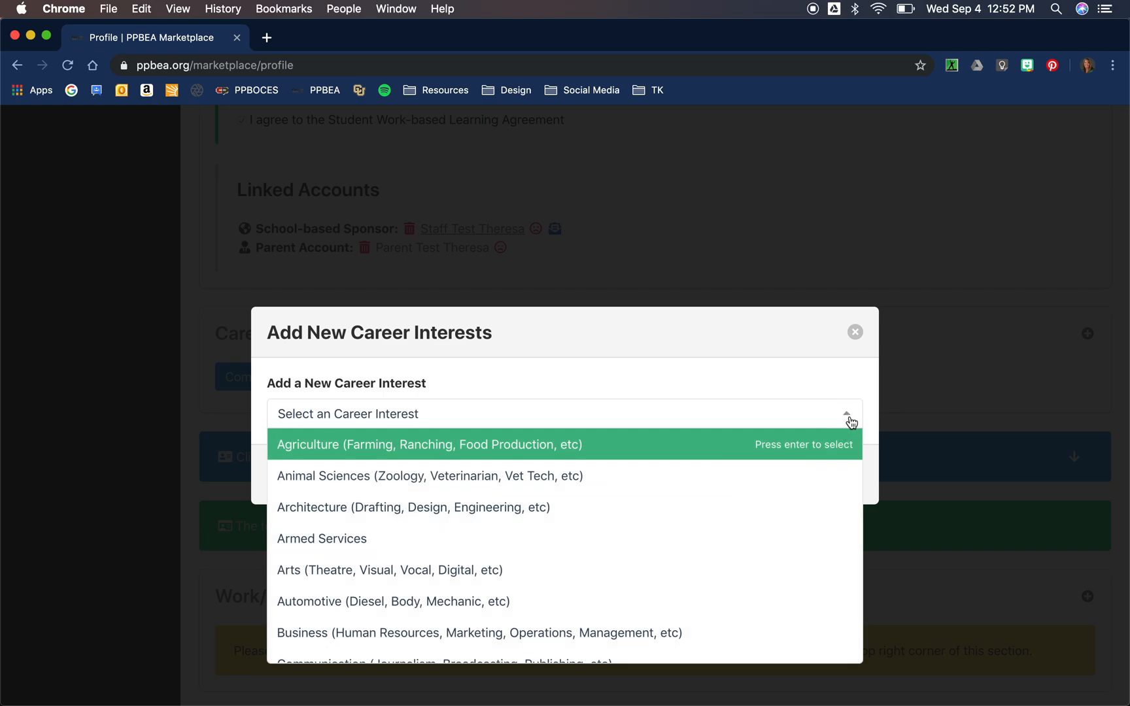
scroll(628, 525, down, 1)
scroll(628, 524, up, 1)
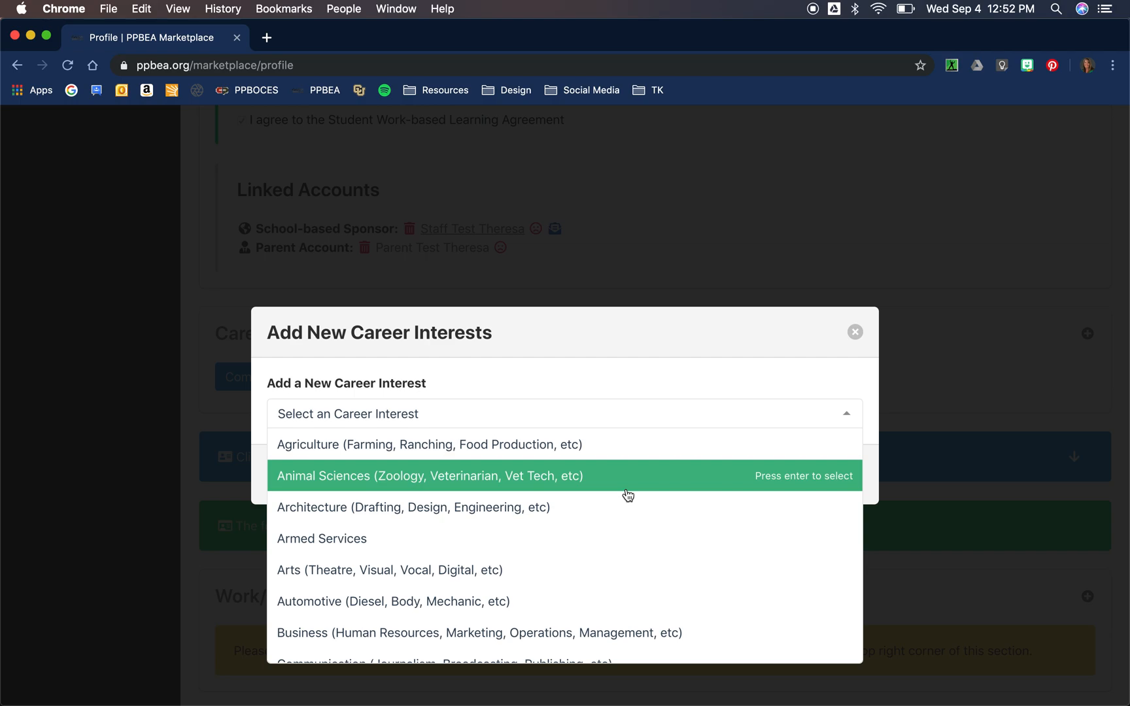
click(628, 494)
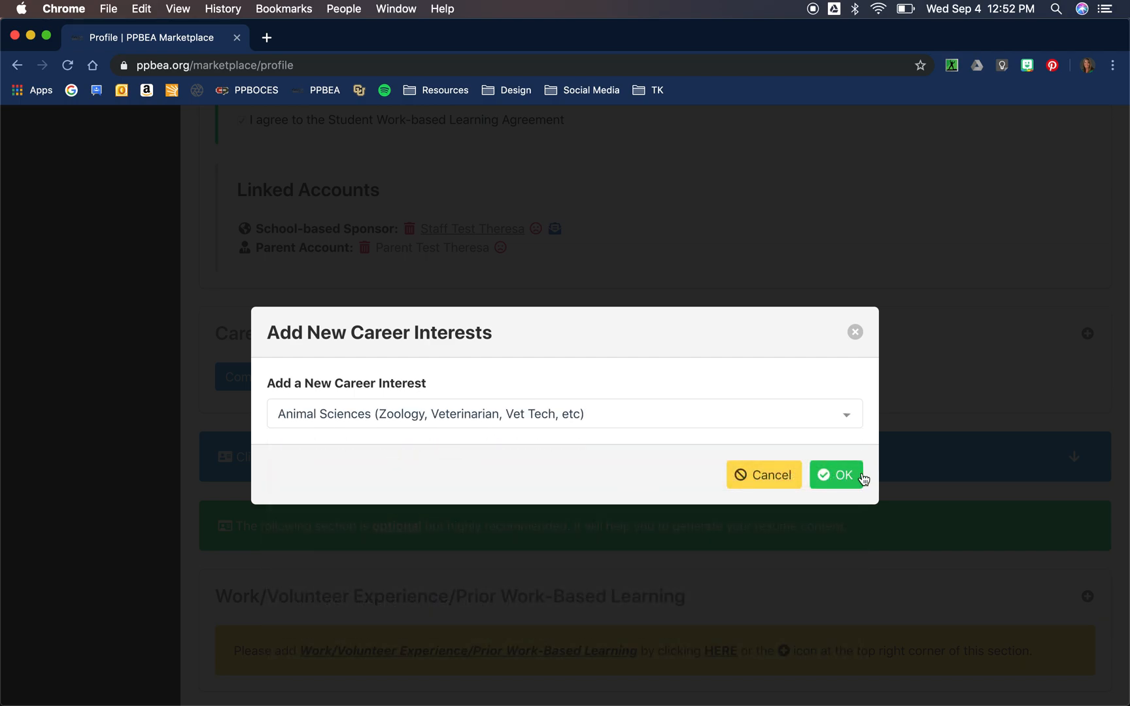
click(854, 480)
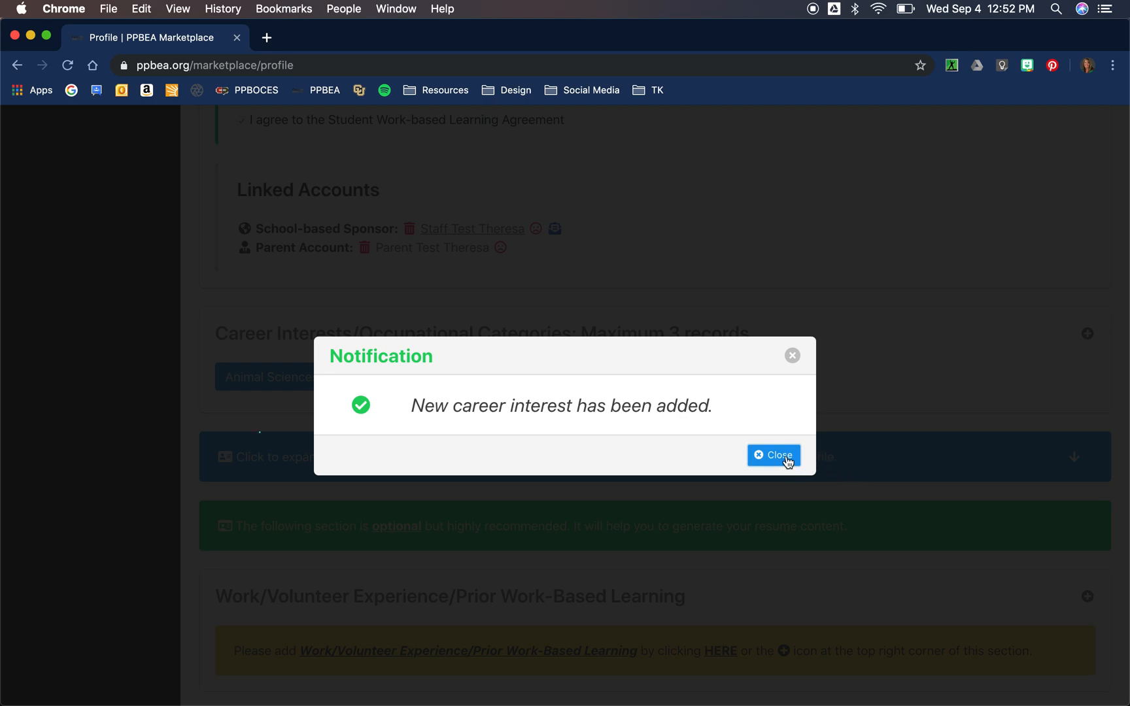
click(787, 462)
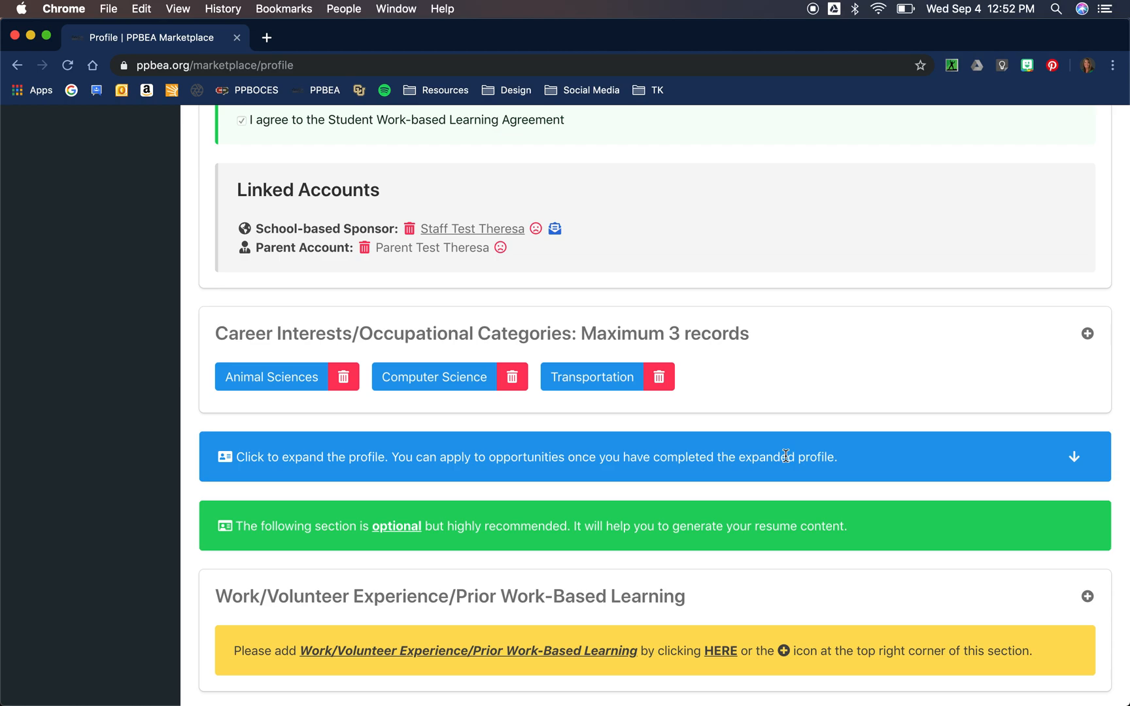
Step: Delete the Transportation career interest, confirm, and dismiss the deletion message
click(660, 378)
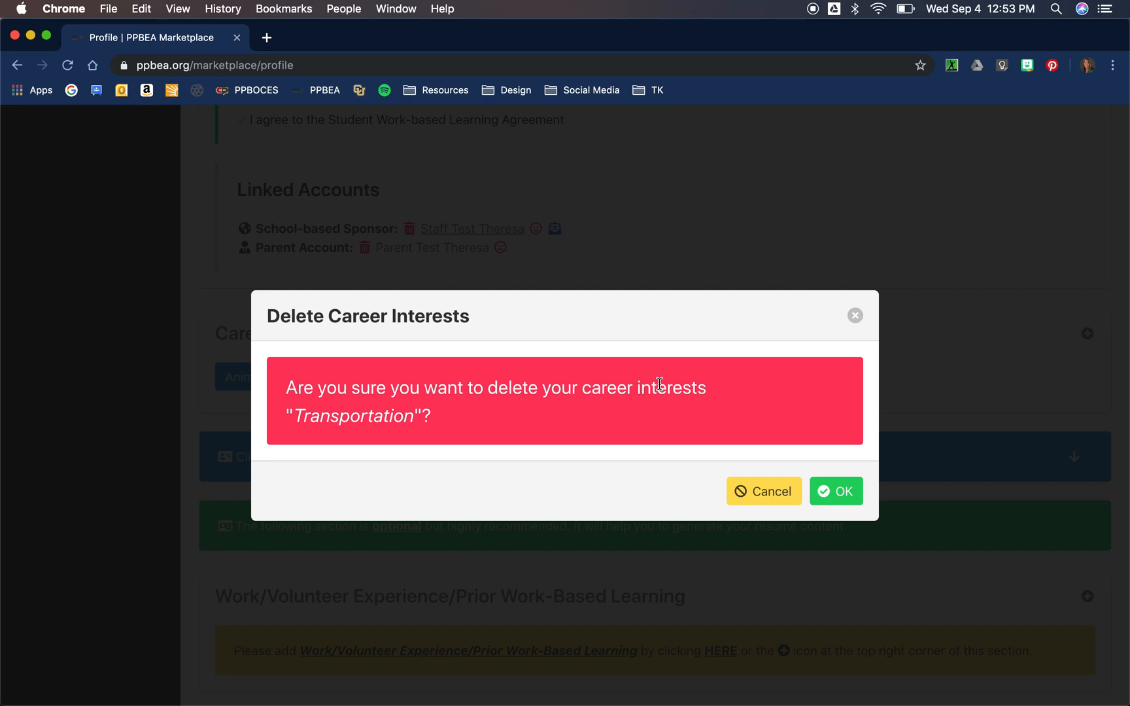
click(838, 493)
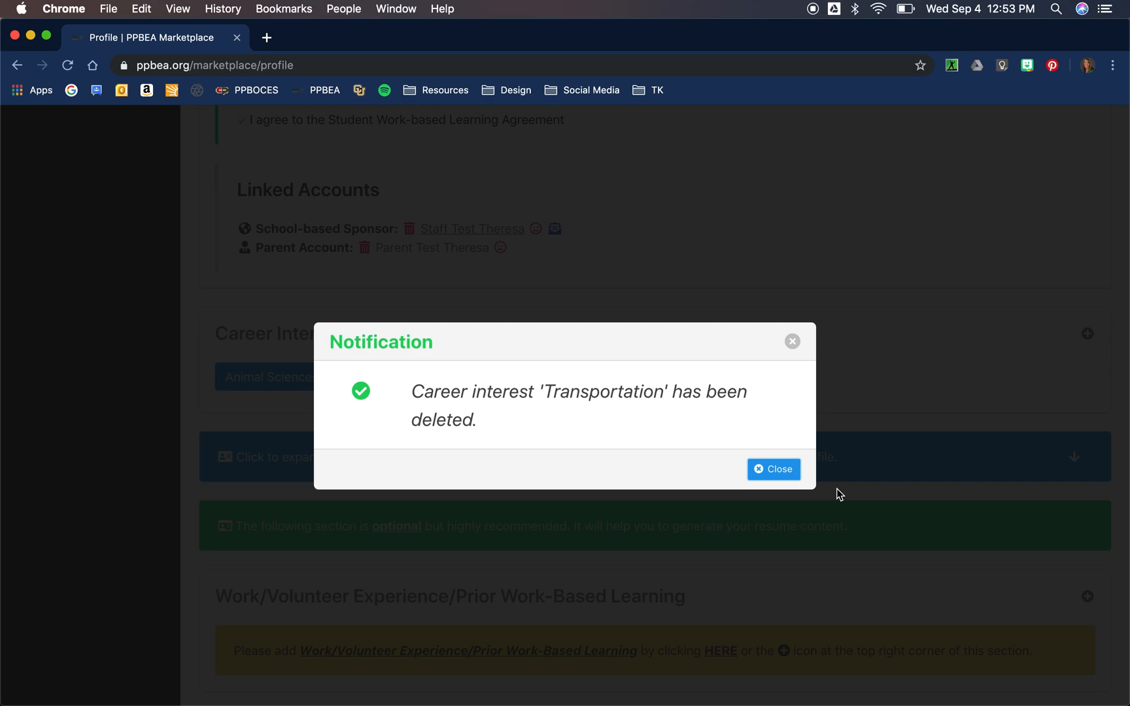
click(786, 469)
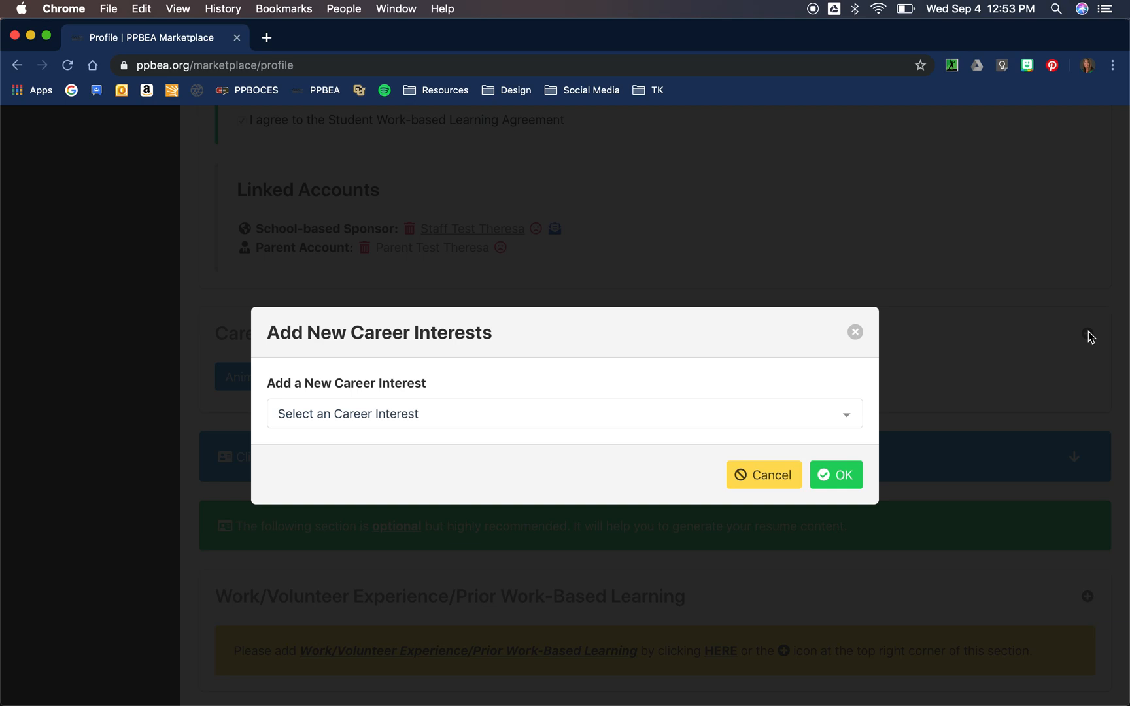
Step: Choose Automotive as the career interest, save it, and close the notification
click(849, 417)
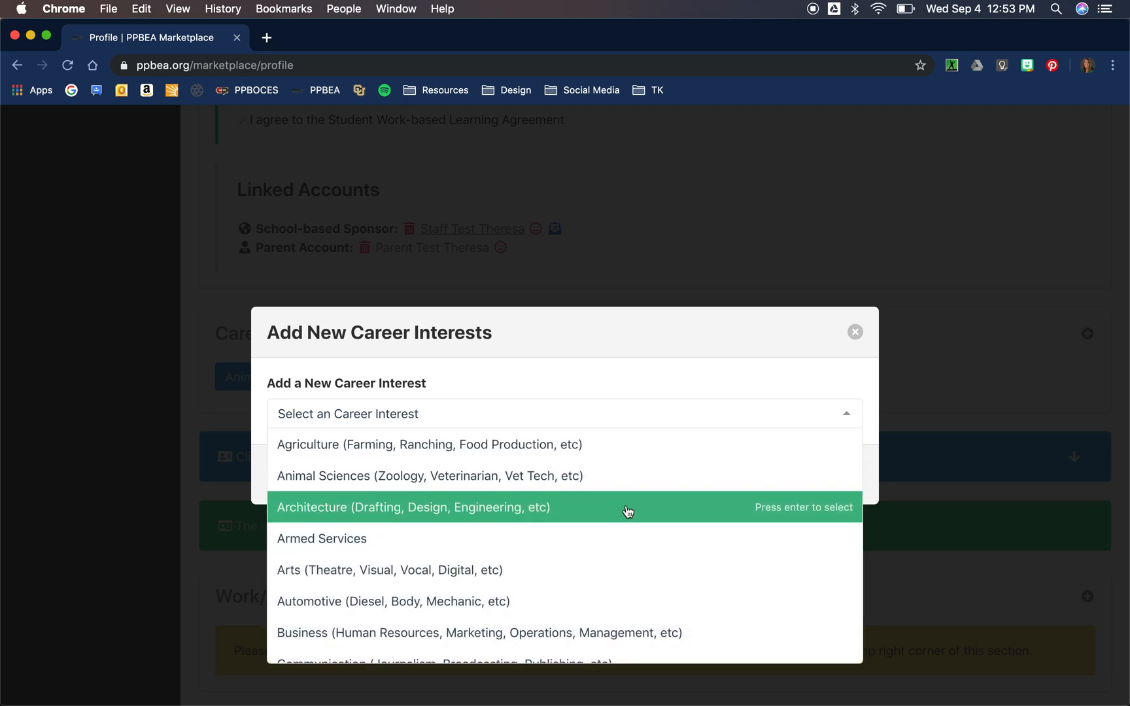
scroll(607, 558, down, 3)
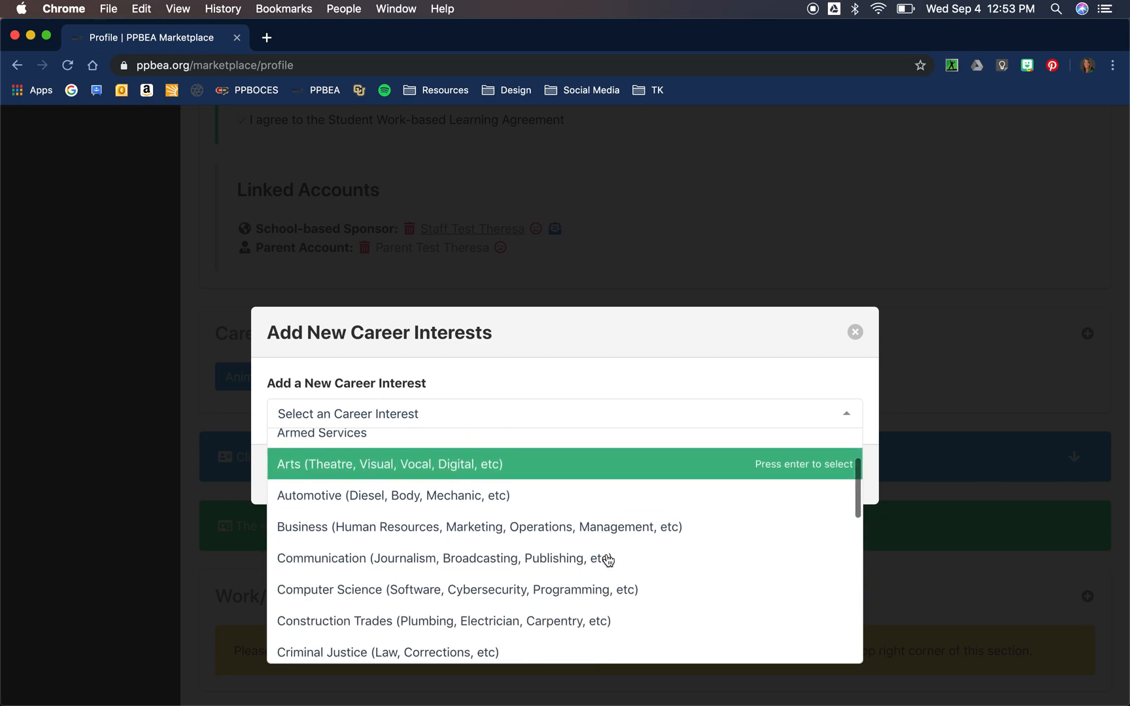
scroll(607, 558, up, 1)
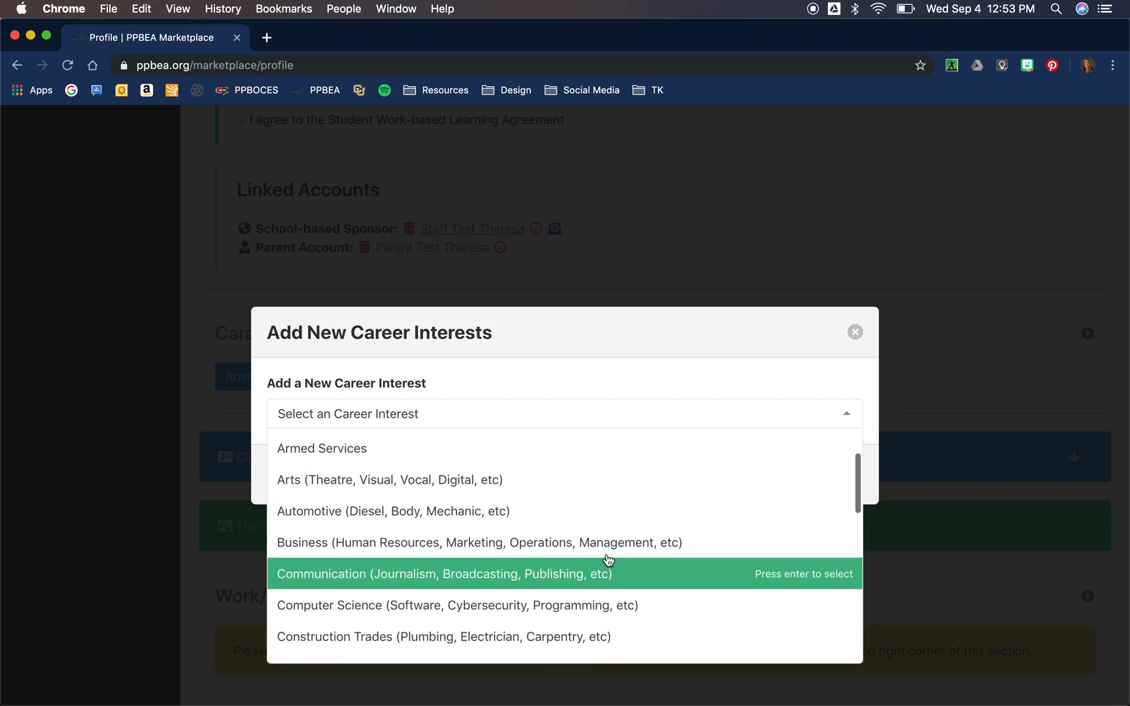
click(487, 512)
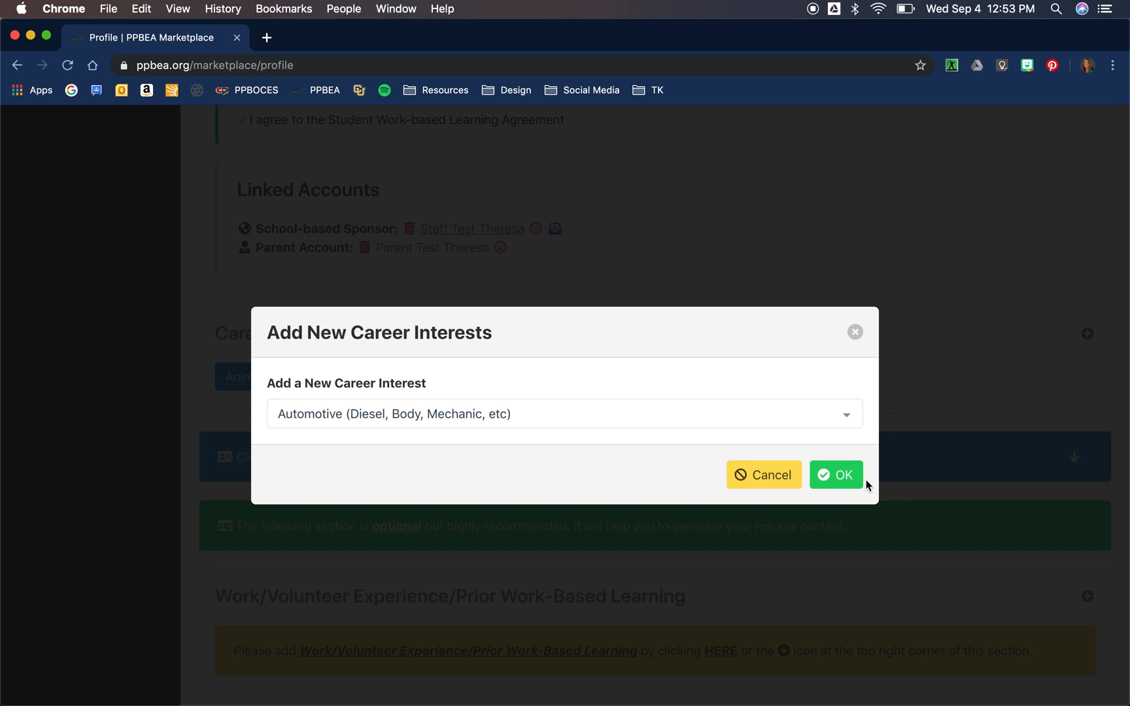
click(844, 481)
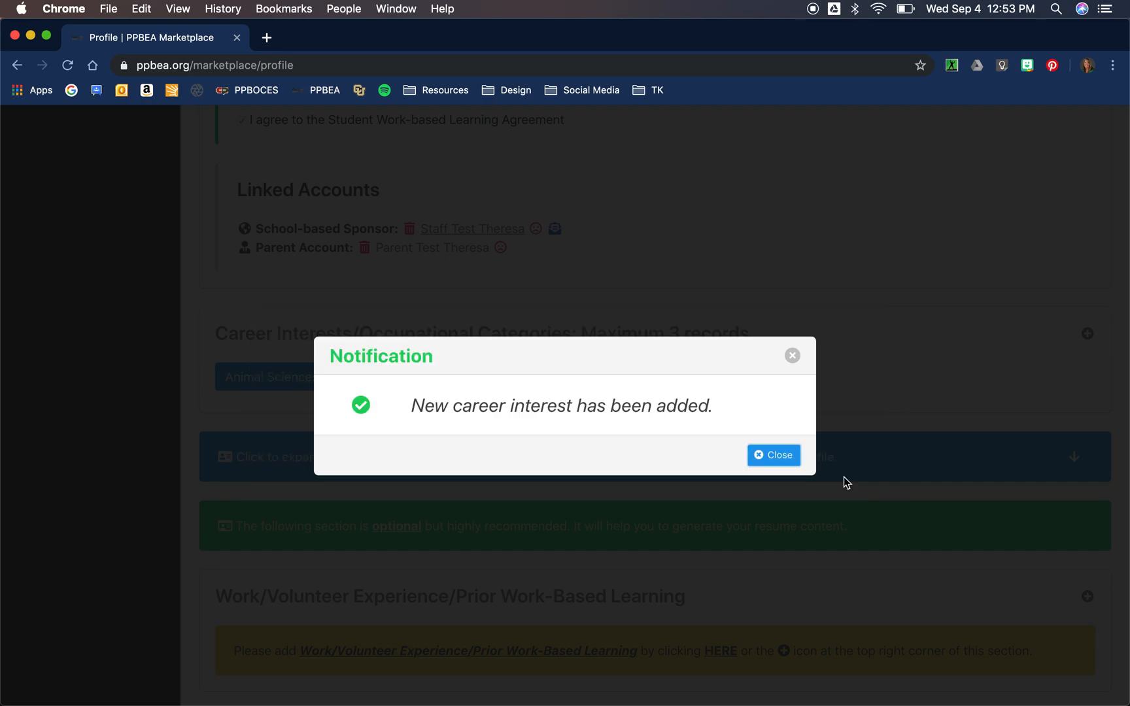
click(784, 457)
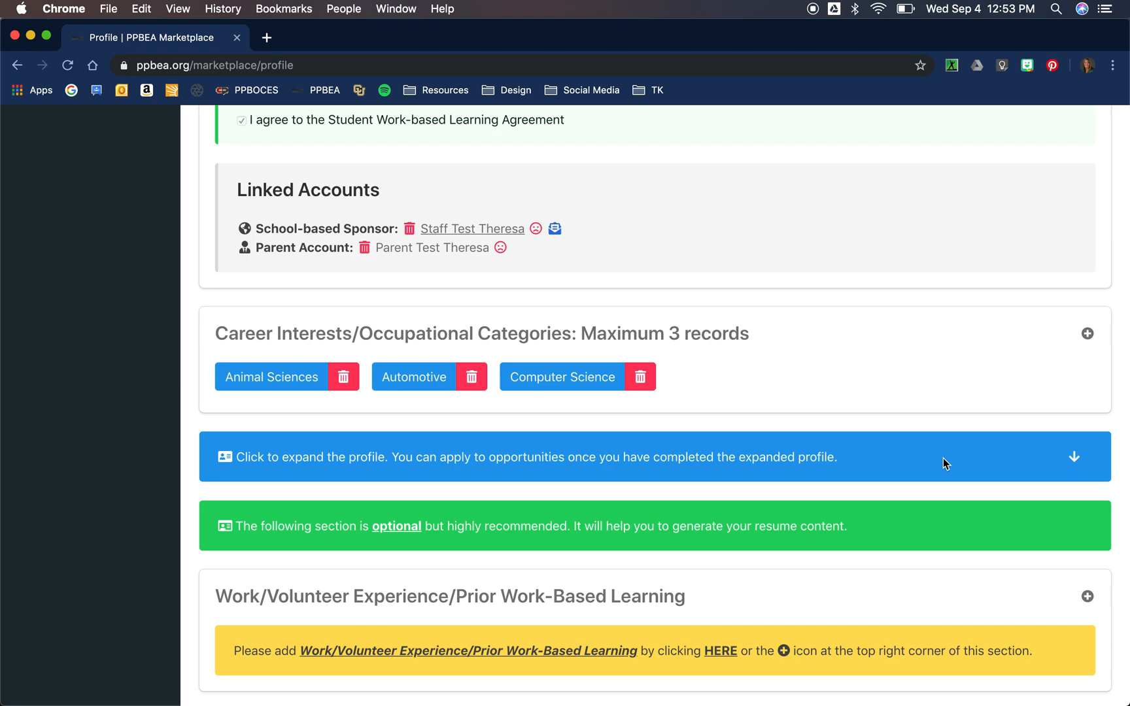
Step: Expand the profile to the Coursework section and open the Add New Coursework dialog
click(1074, 458)
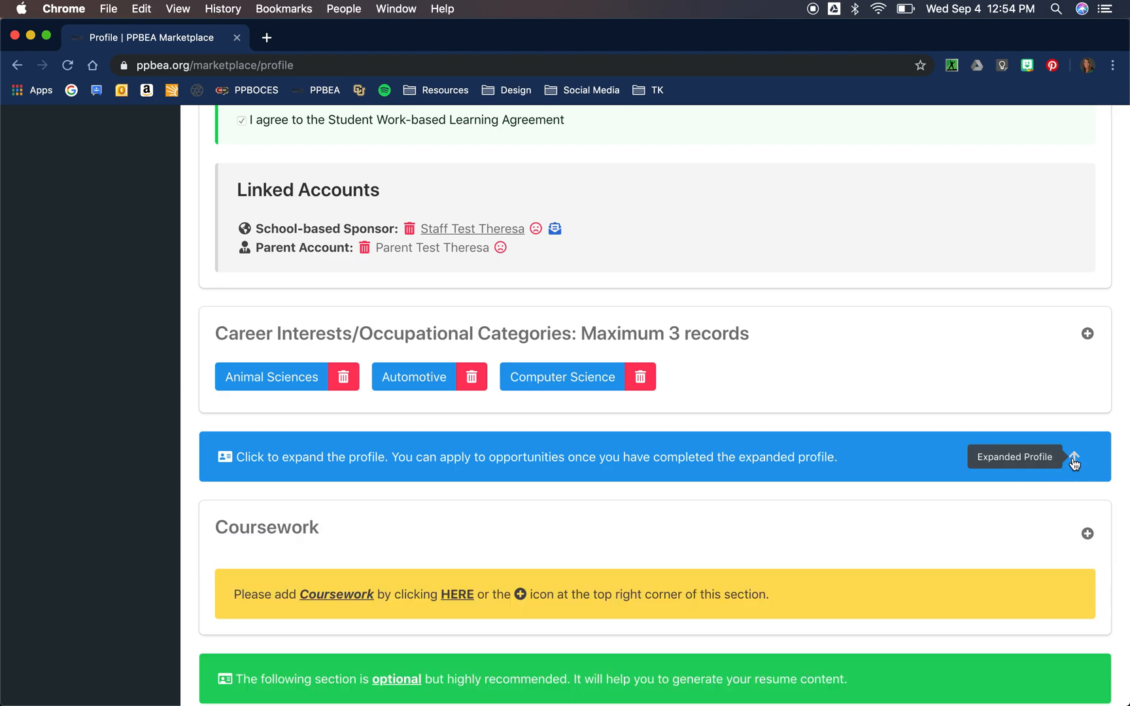
scroll(731, 512, down, 5)
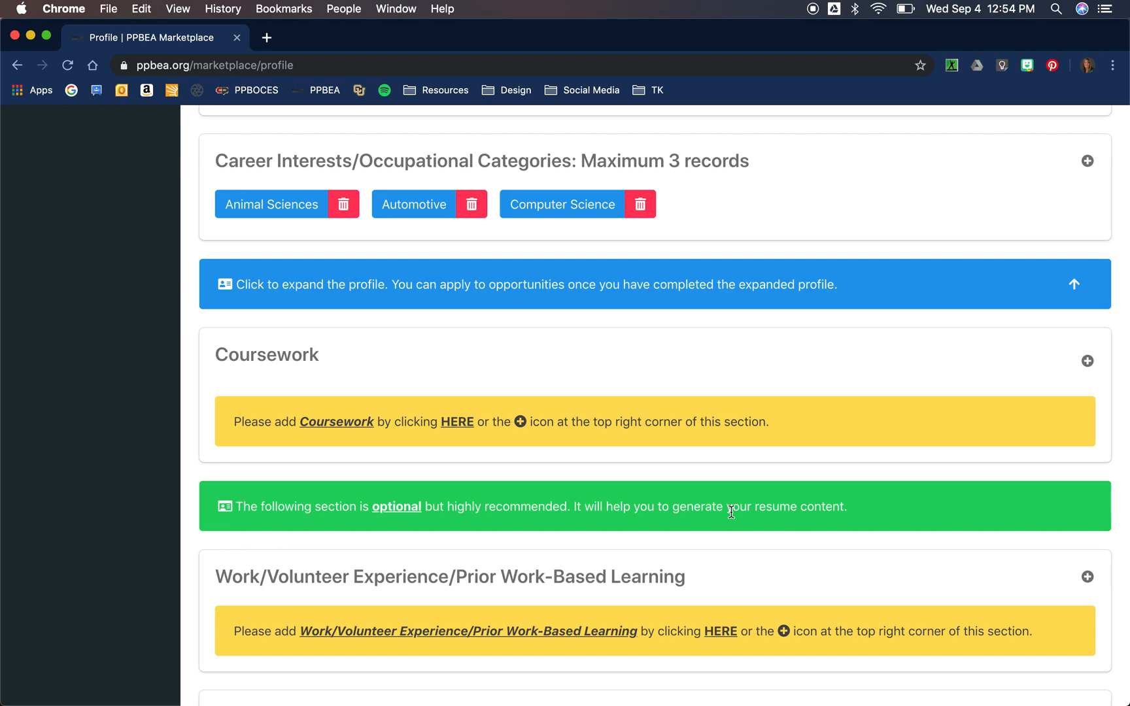
click(1088, 361)
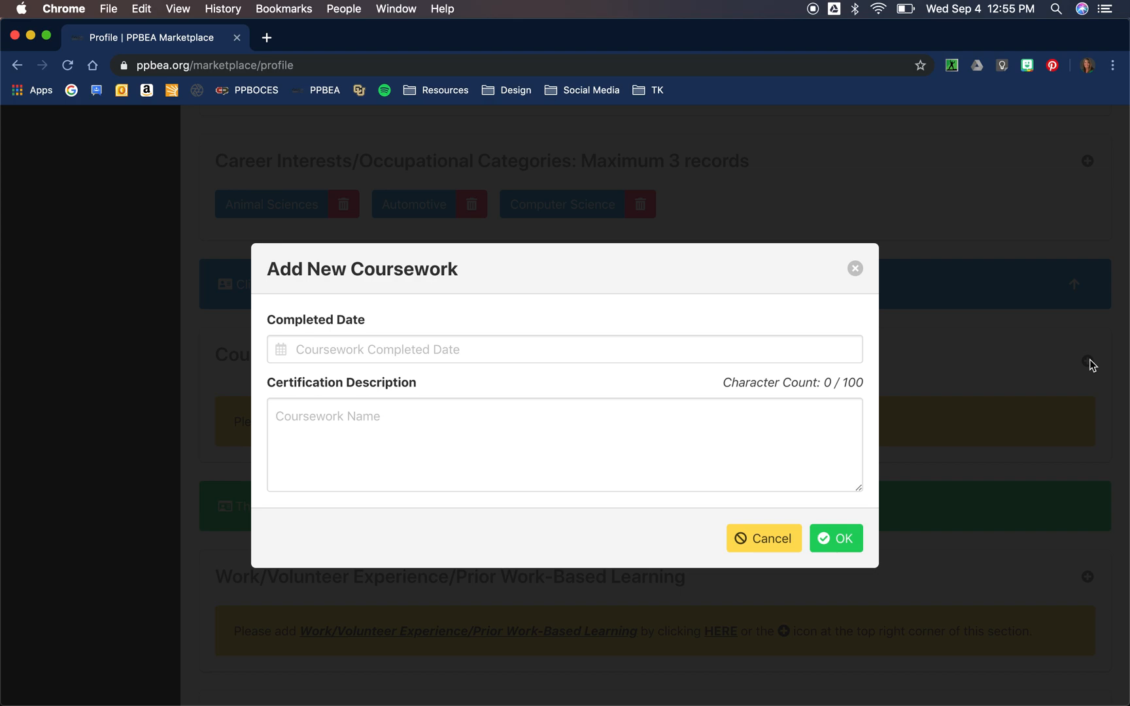
Step: Pick May 30, 2019 as the coursework's completed date in the calendar
click(431, 353)
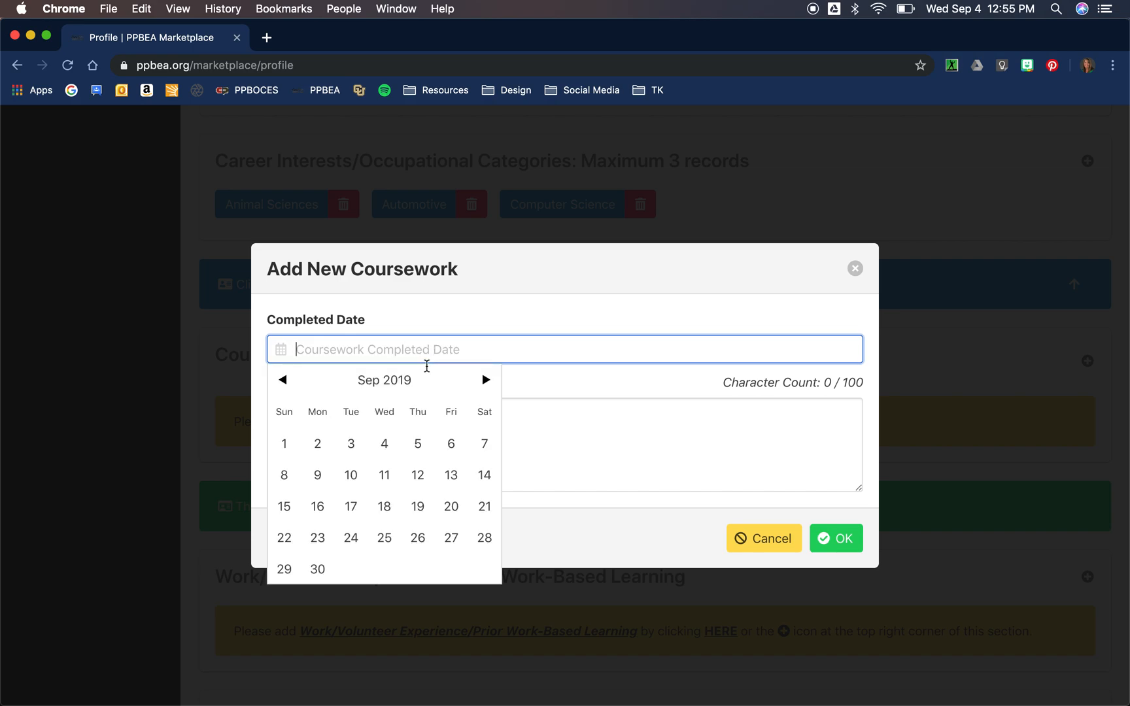
click(282, 379)
click(282, 380)
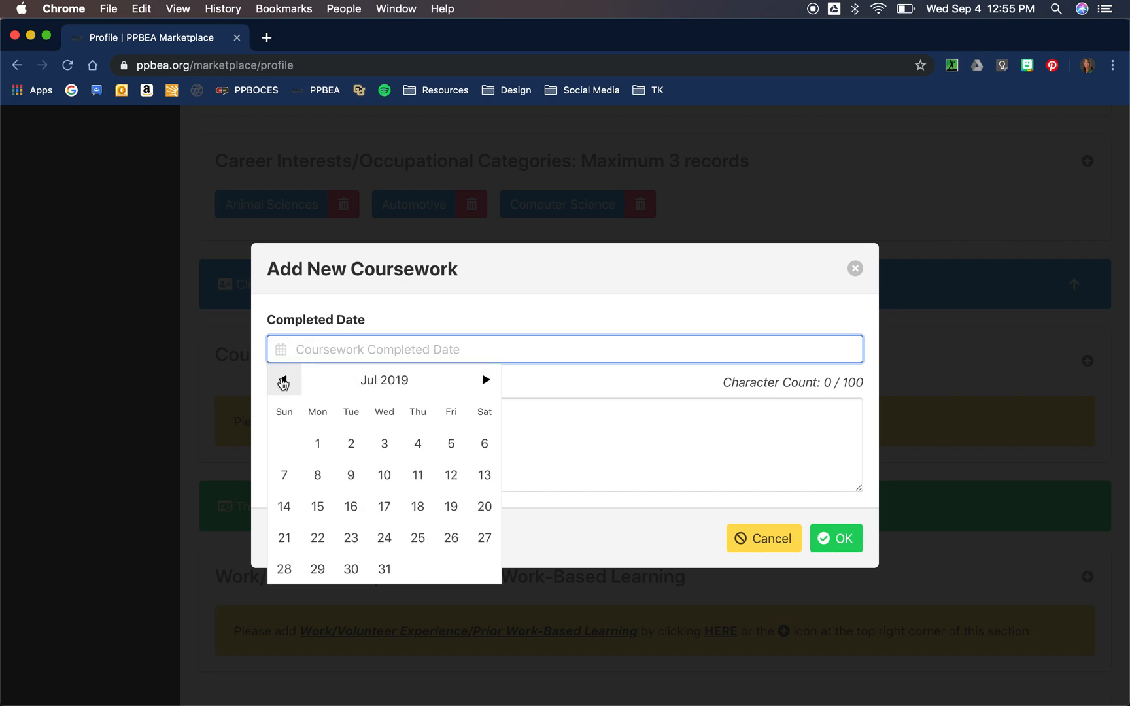
click(283, 380)
click(282, 380)
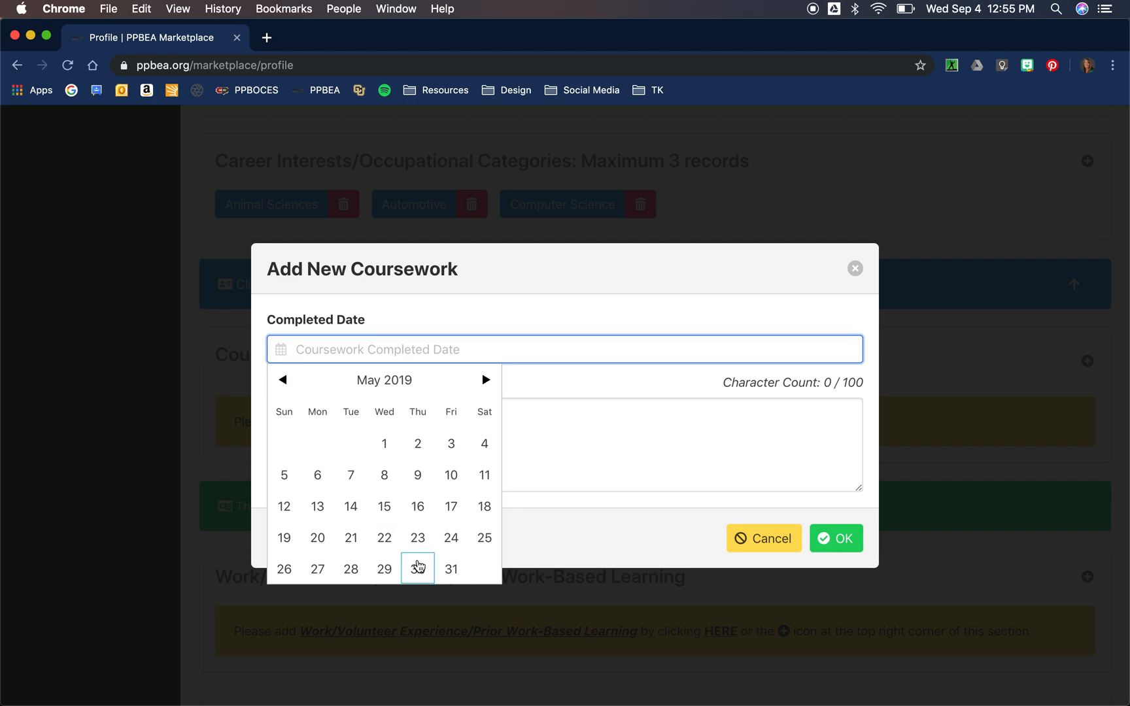
click(417, 571)
click(364, 420)
Step: Draft the description 'Welding Structures I Class' with lines on structural integrity and MIG welding techniques
text(Welding St)
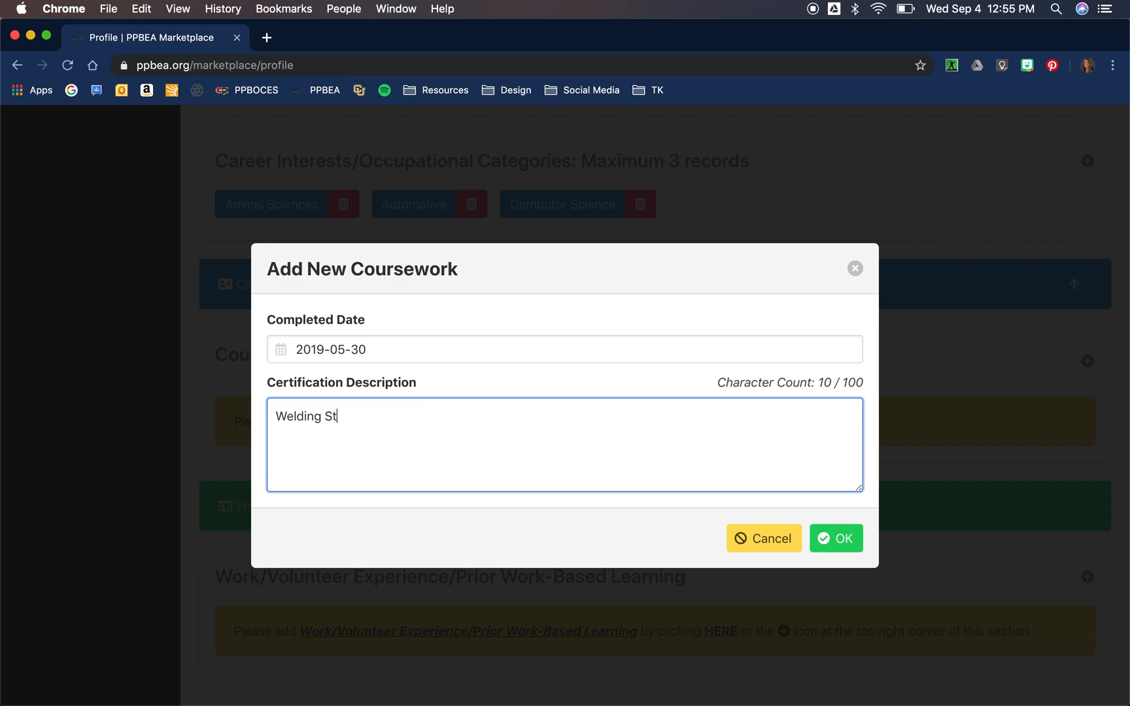
text(ructure)
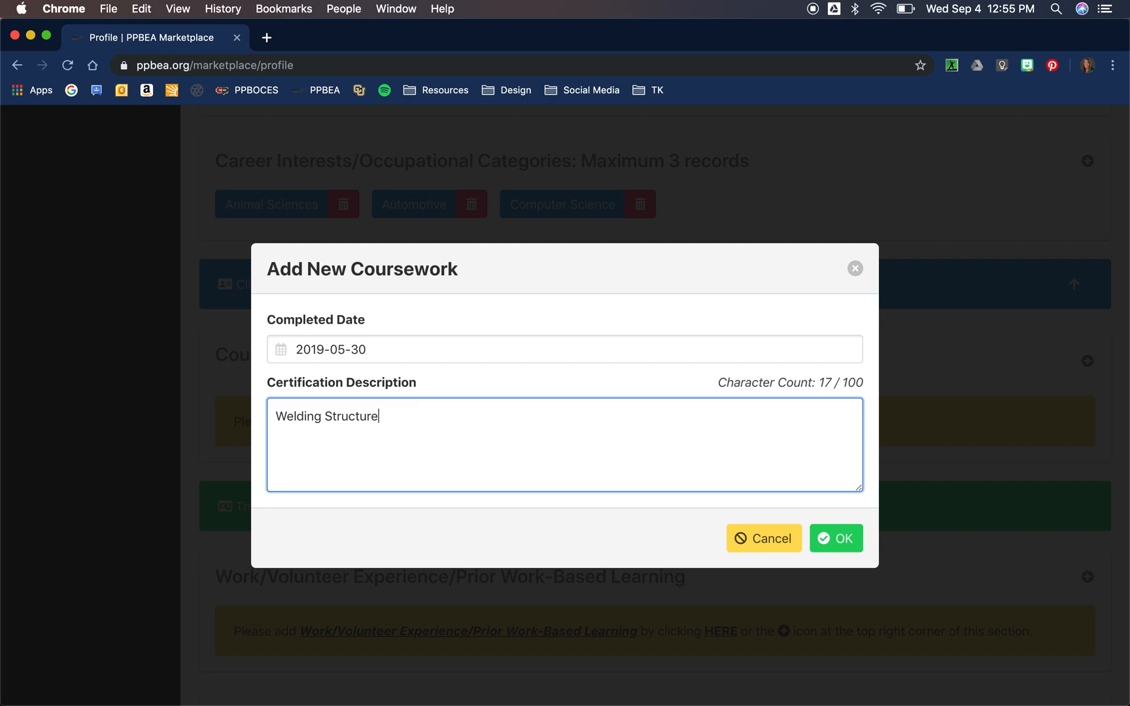
text(s I Class)
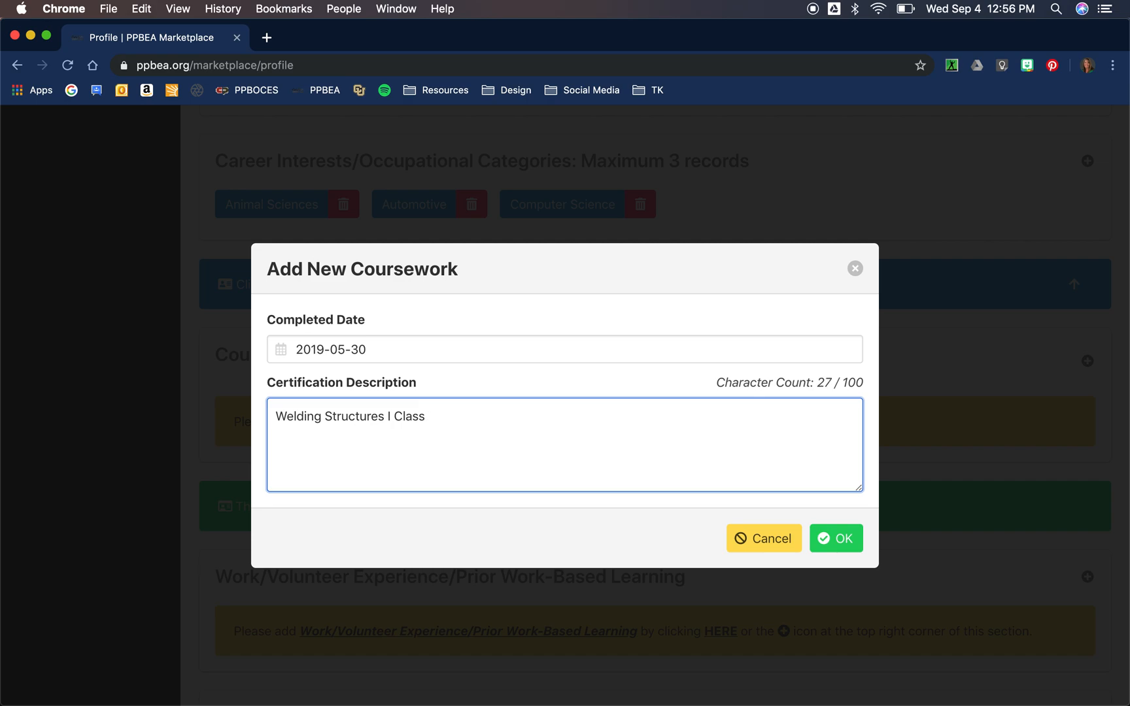
key(Return)
text(We learn)
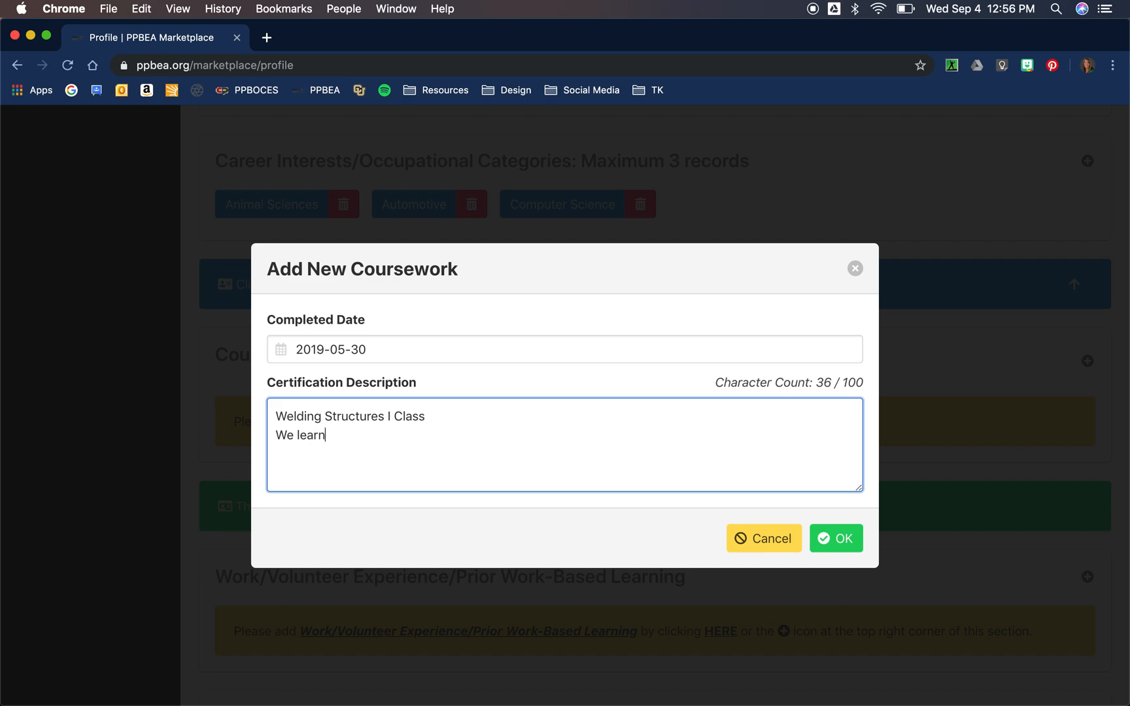
text(ed about stu)
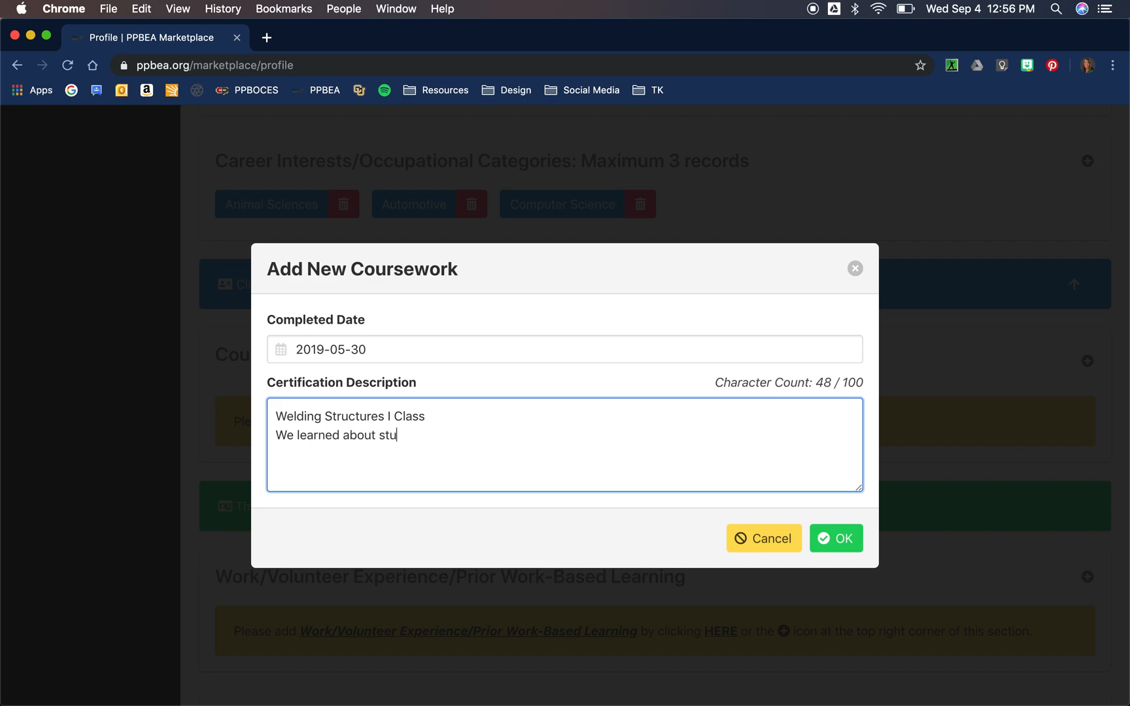
key(BackSpace)
text(ructural integ)
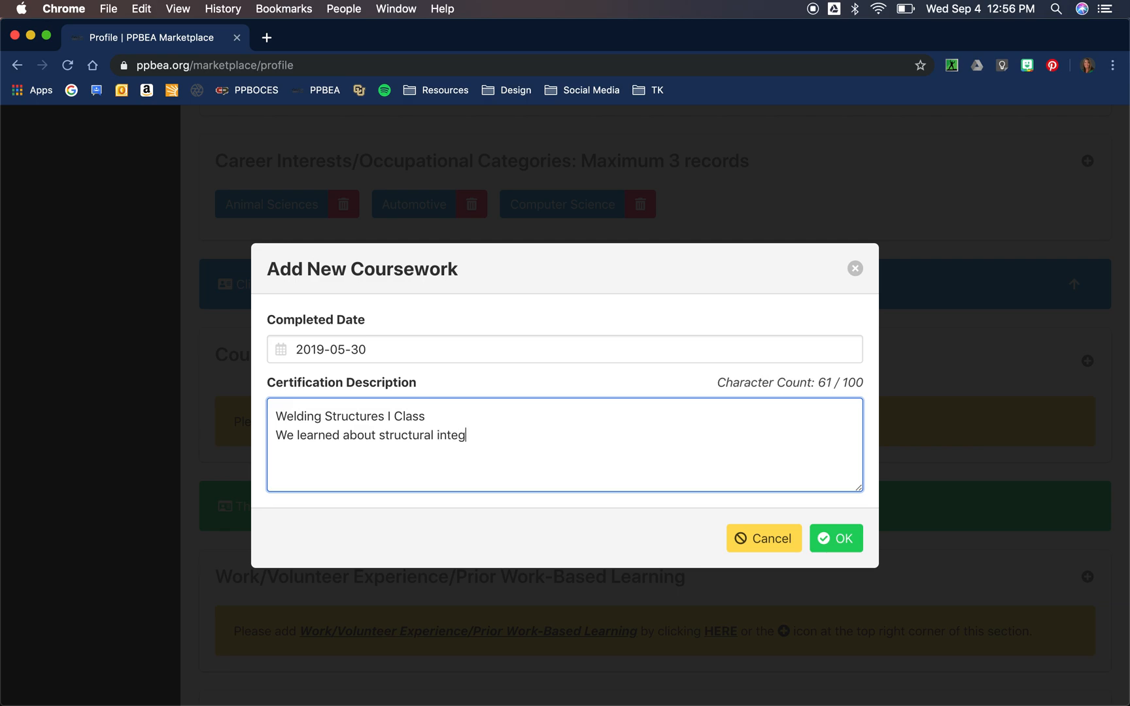
text(rity.  Us)
key(BackSpace)
key(BackSpace)
key(Return)
text(Used)
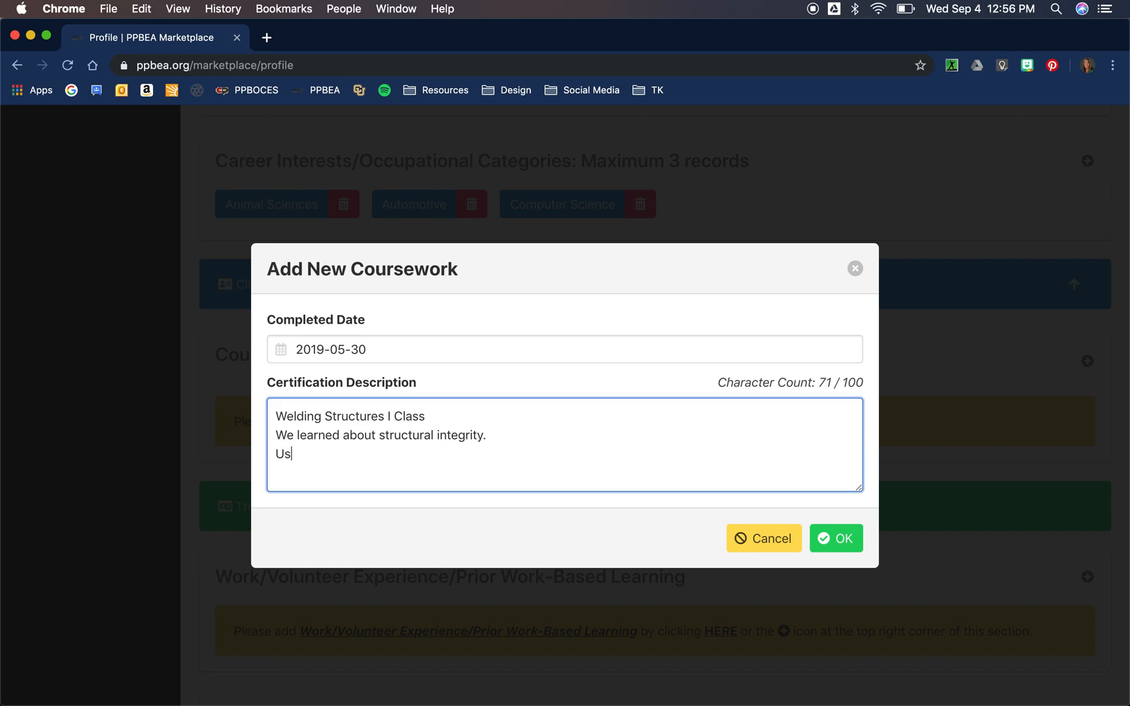
text(MIG welding techniques.)
key(Return)
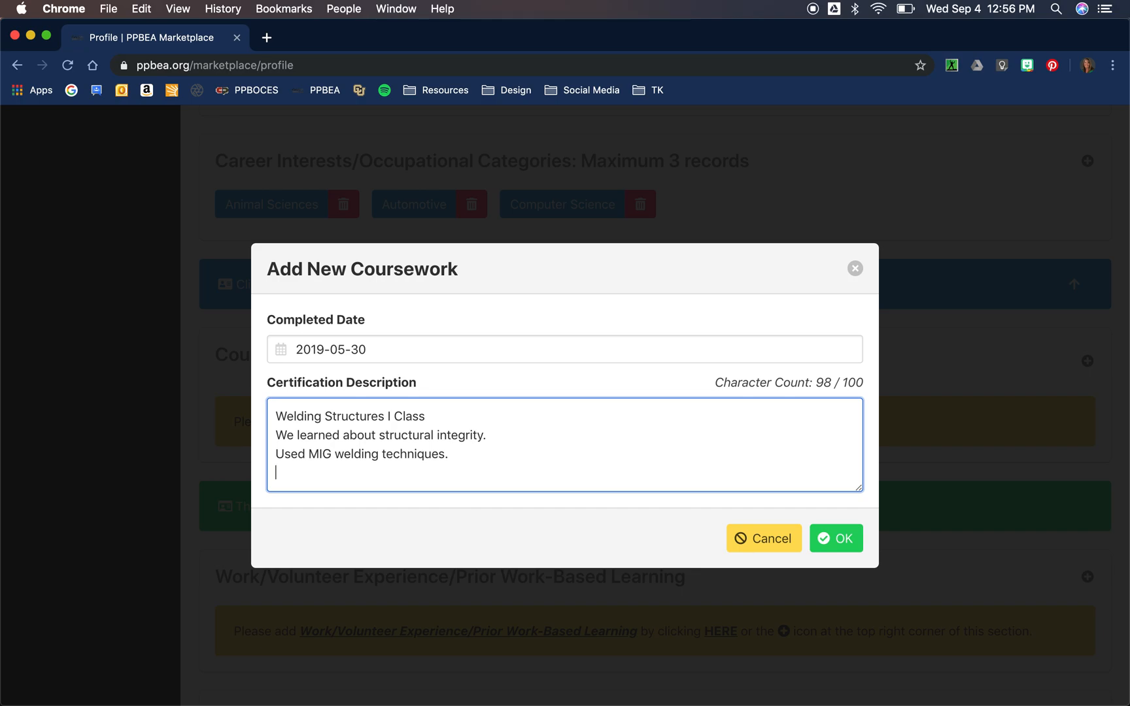
text(Pr)
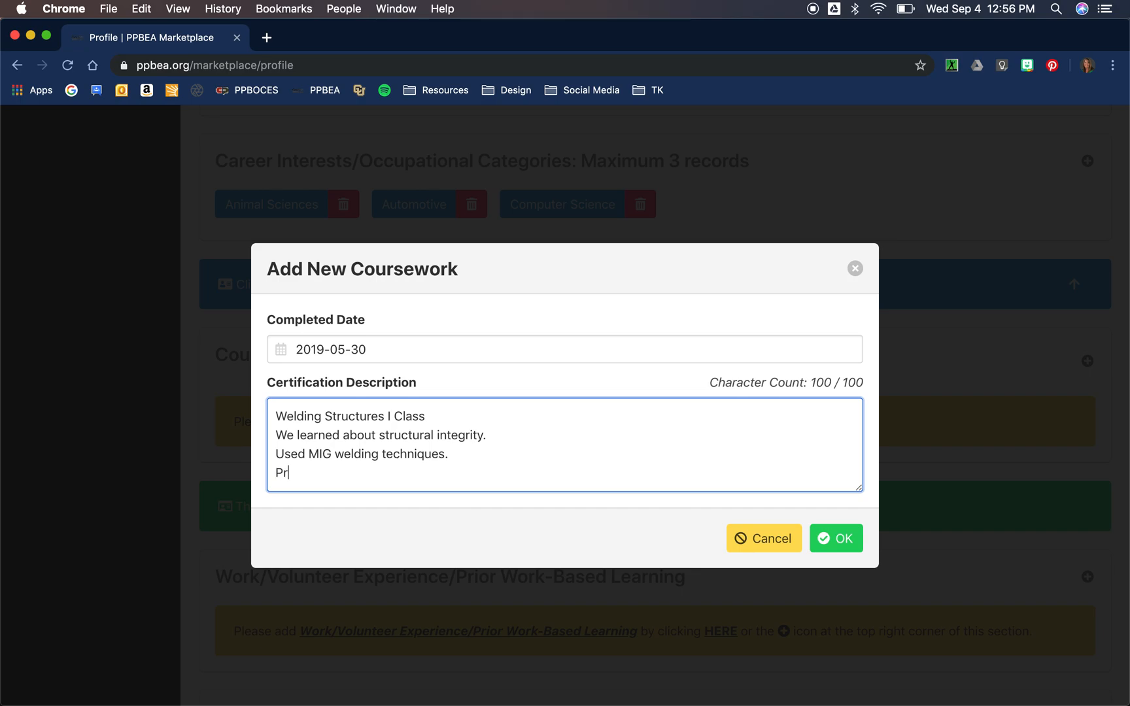
key(BackSpace)
key(BackSpace)
key(BackSpace)
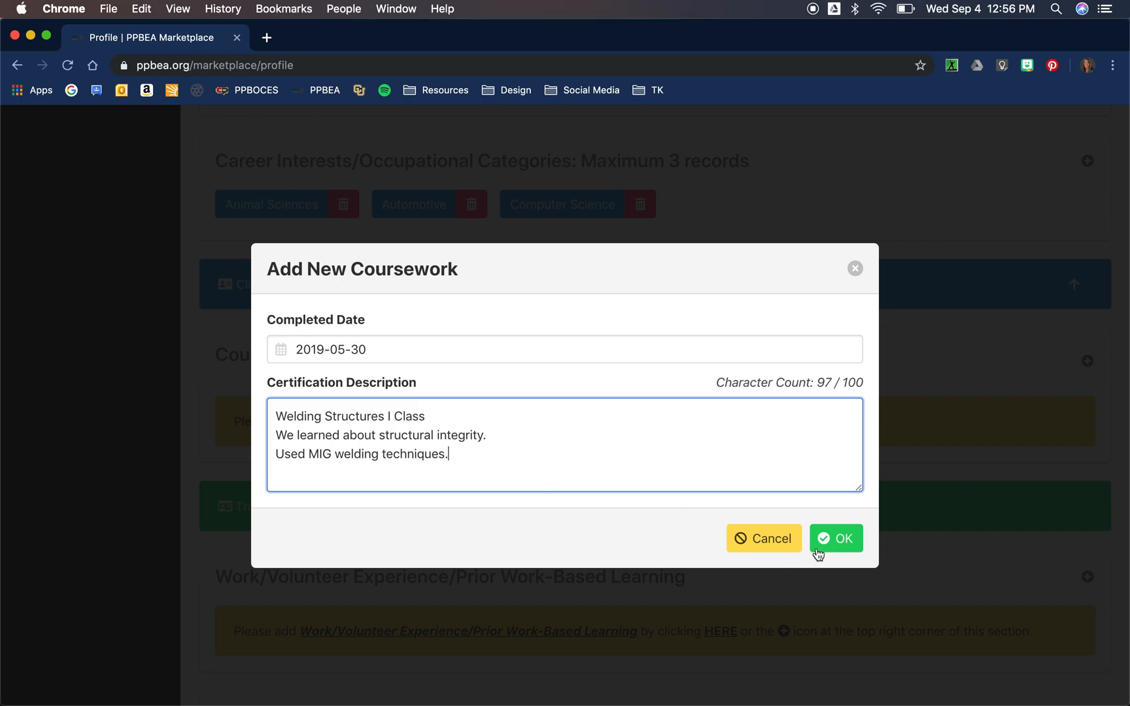
text(Pr)
key(BackSpace)
key(BackSpace)
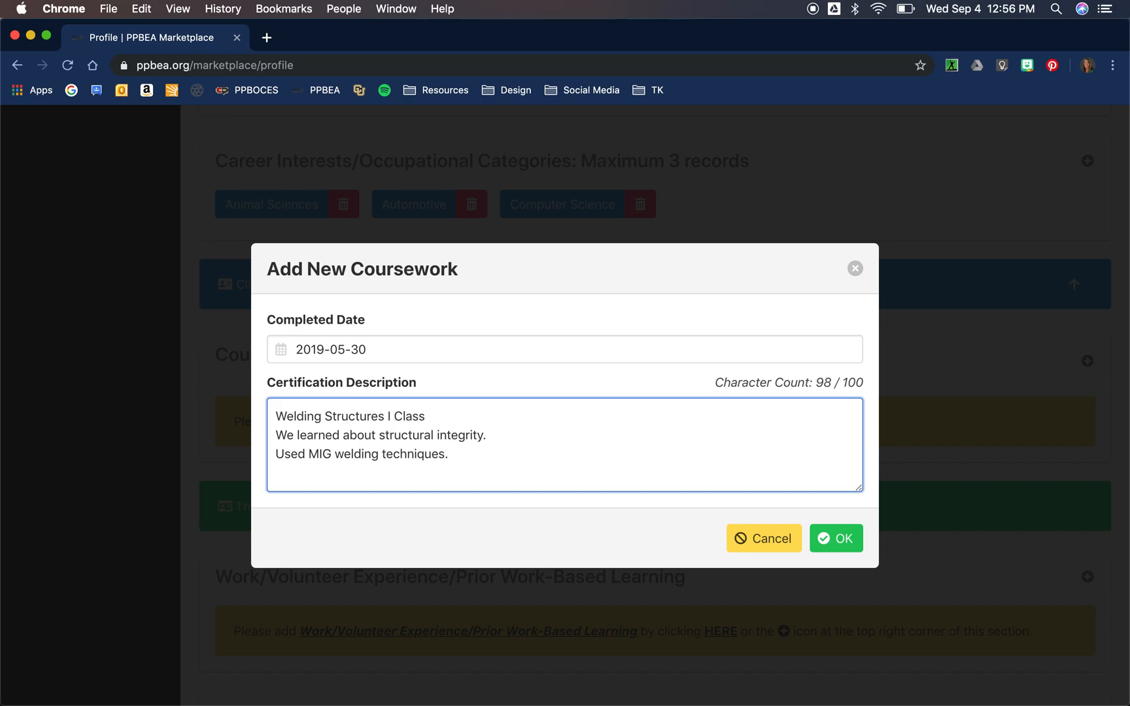
Step: Reword it to 'Structural integrity lessons, MIG welding techniques, practiced safety' and save the entry
click(274, 453)
key(BackSpace)
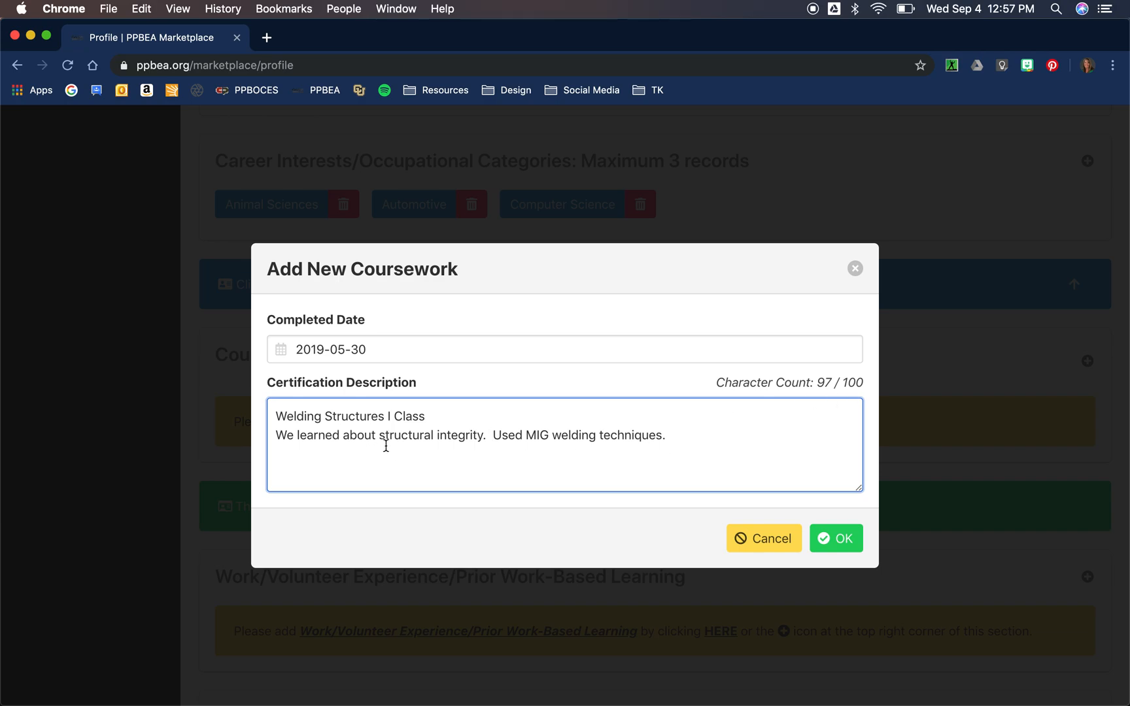
drag(386, 436, 262, 438)
key(BackSpace)
text(S)
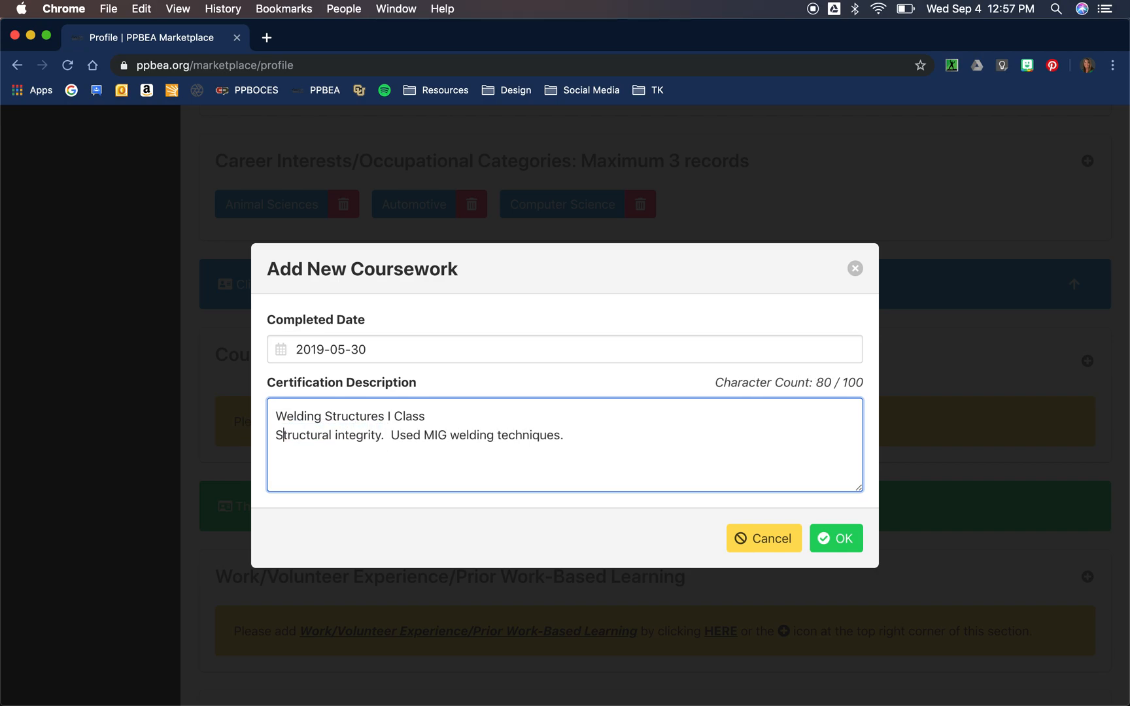
click(380, 437)
text(.)
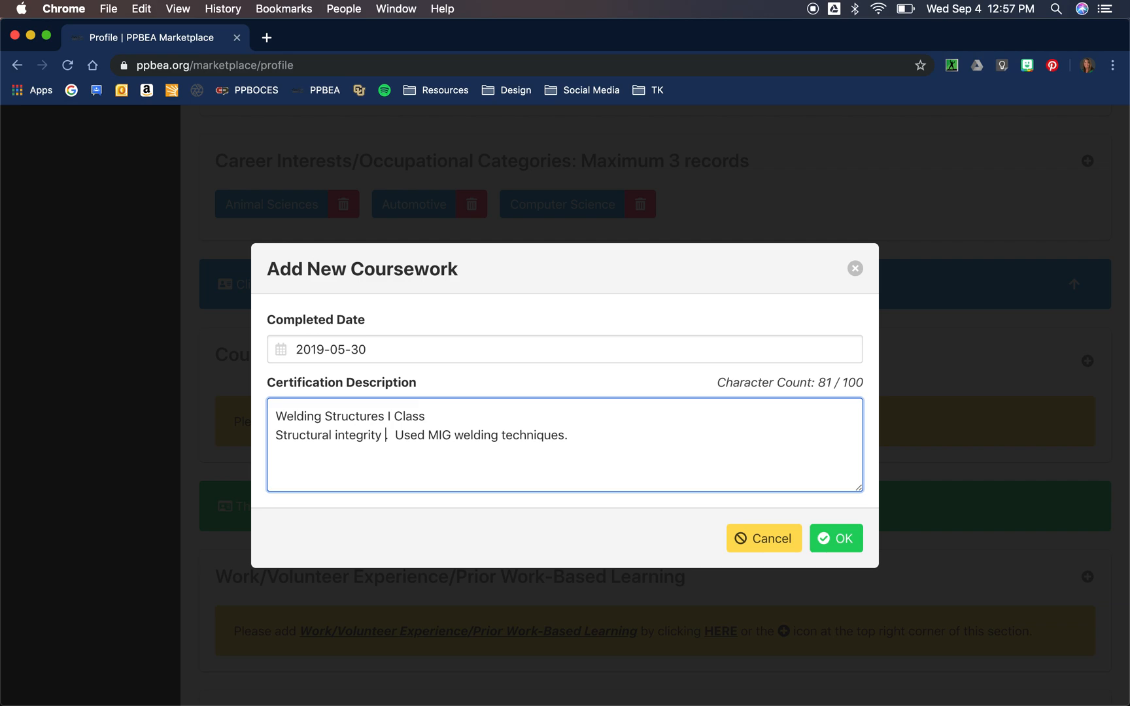
key(BackSpace)
text(lessons,)
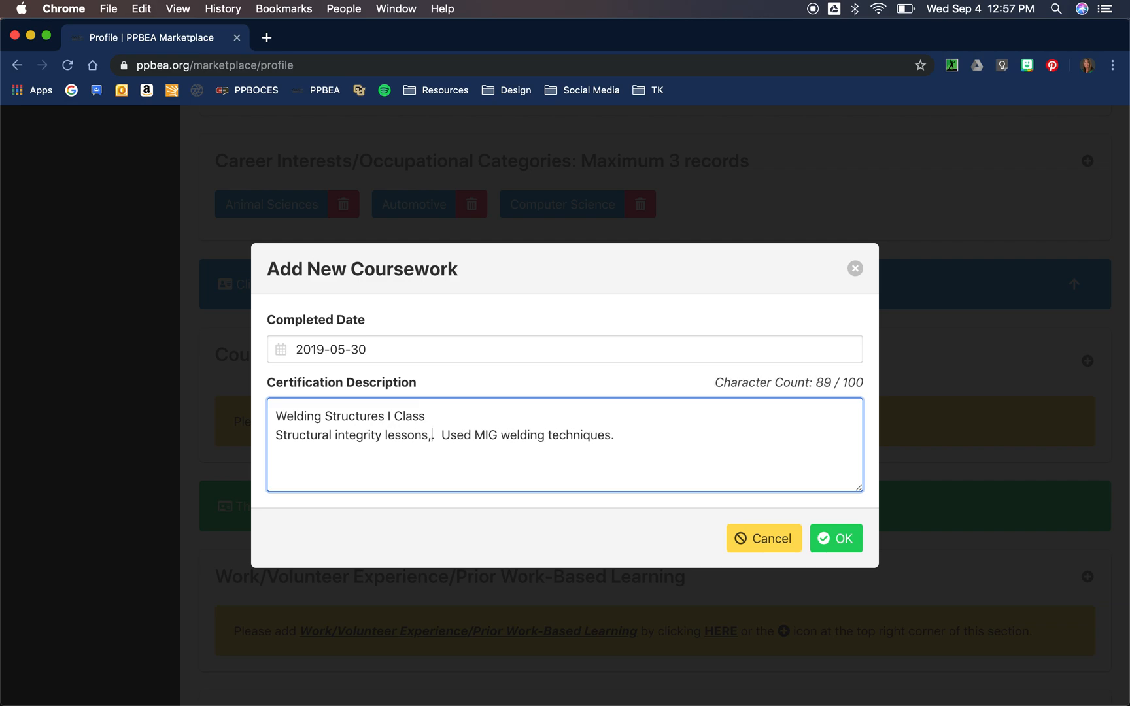
key(Right)
key(Right)
key(Right)
key(Right)
key(Right)
key(Right)
key(Right)
key(Right)
key(BackSpace)
key(BackSpace)
key(BackSpace)
key(BackSpace)
key(BackSpace)
key(BackSpace)
key(BackSpace)
key(BackSpace)
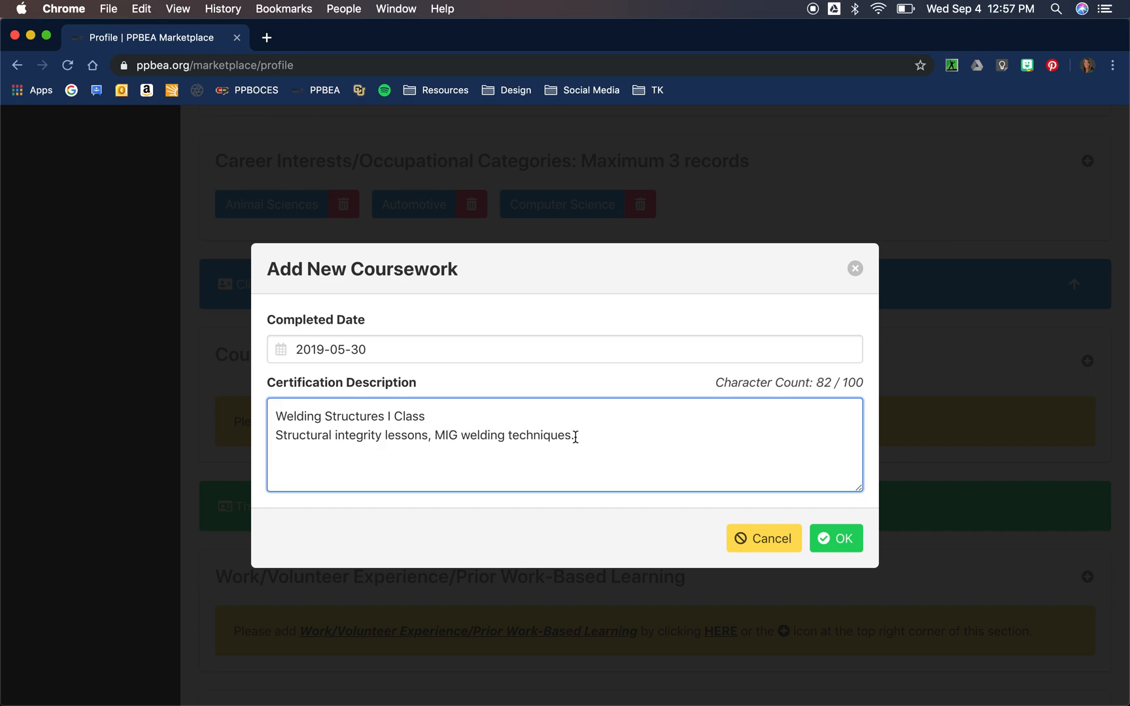
key(BackSpace)
text(, pract)
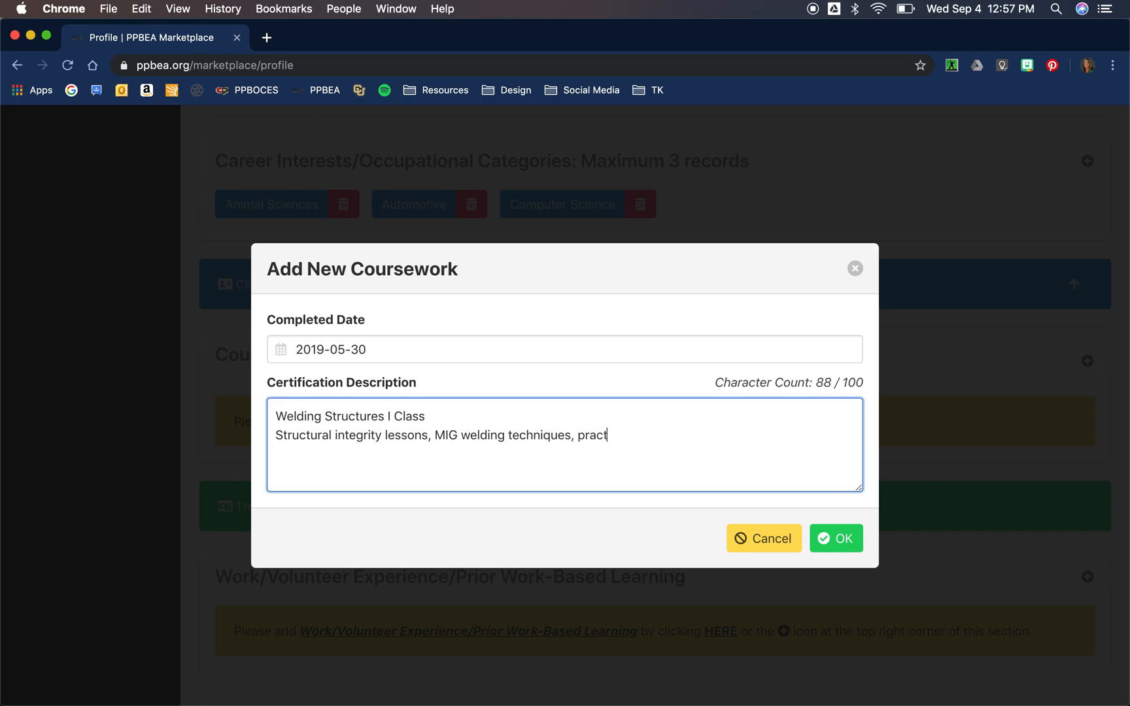
text(ieed safety)
click(849, 547)
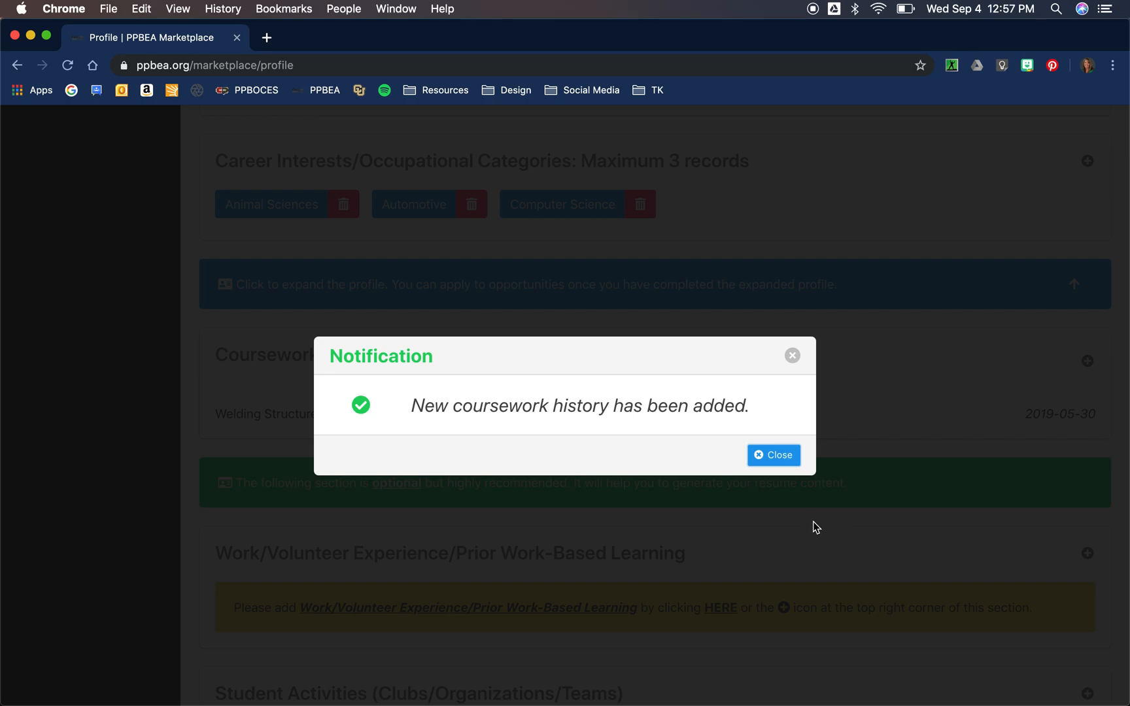
Step: Delete the Welding Structures I Class coursework entry and dismiss the notifications
click(789, 456)
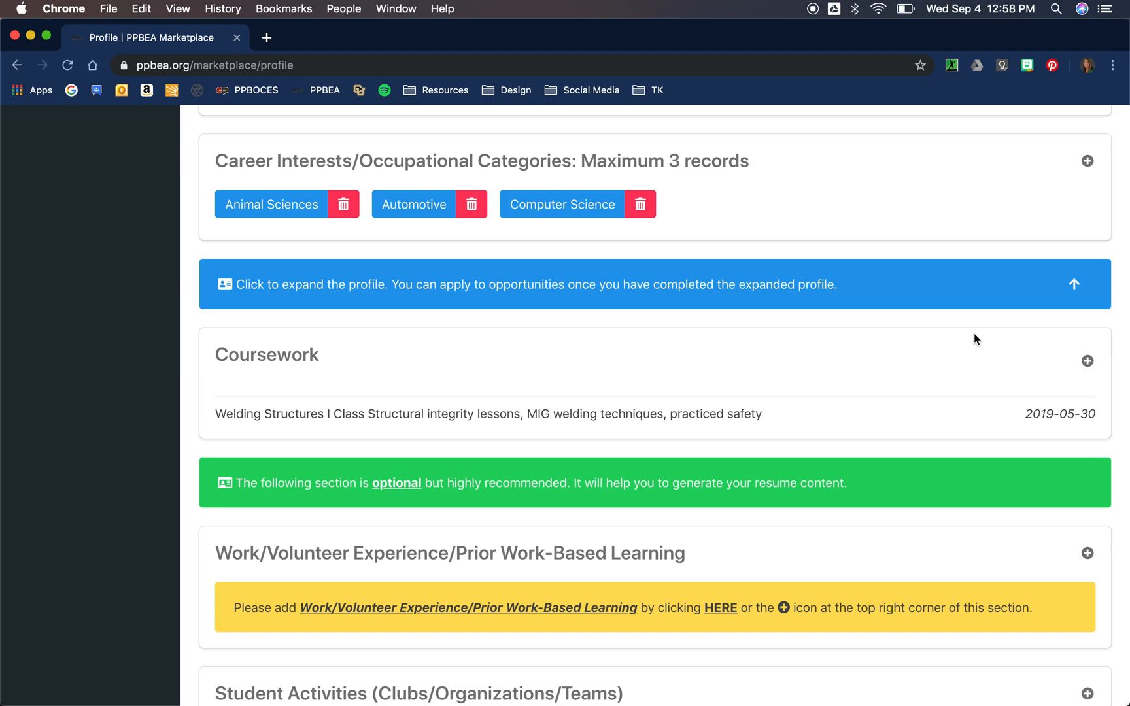
click(1067, 416)
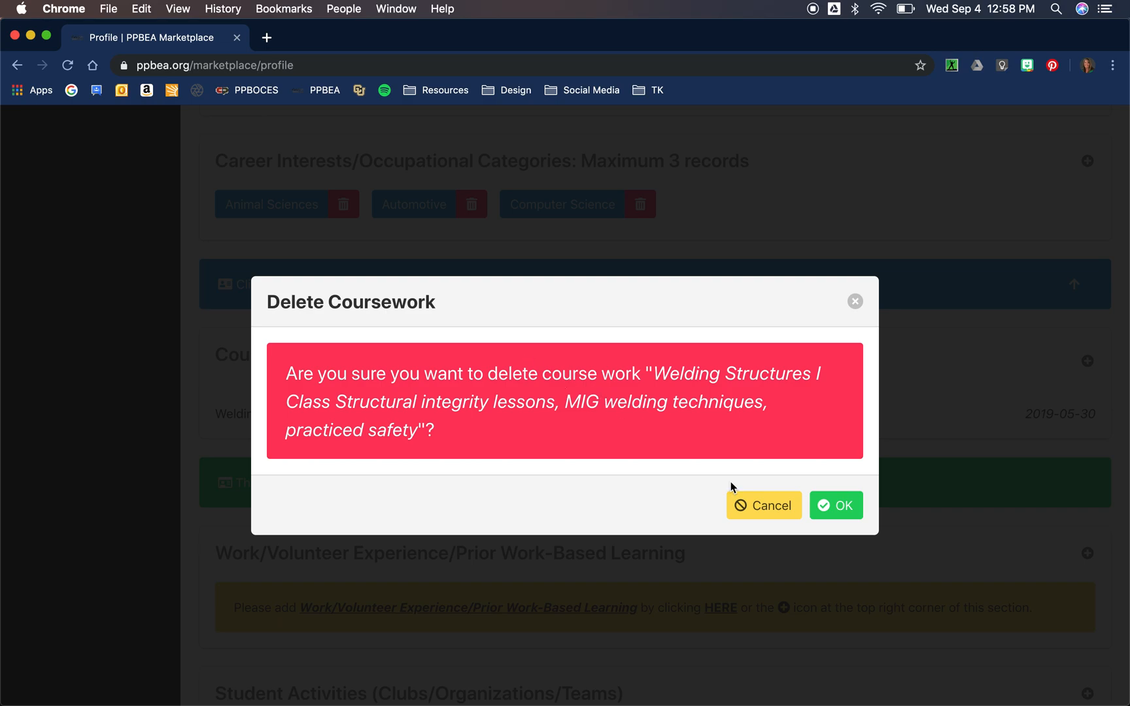
click(847, 509)
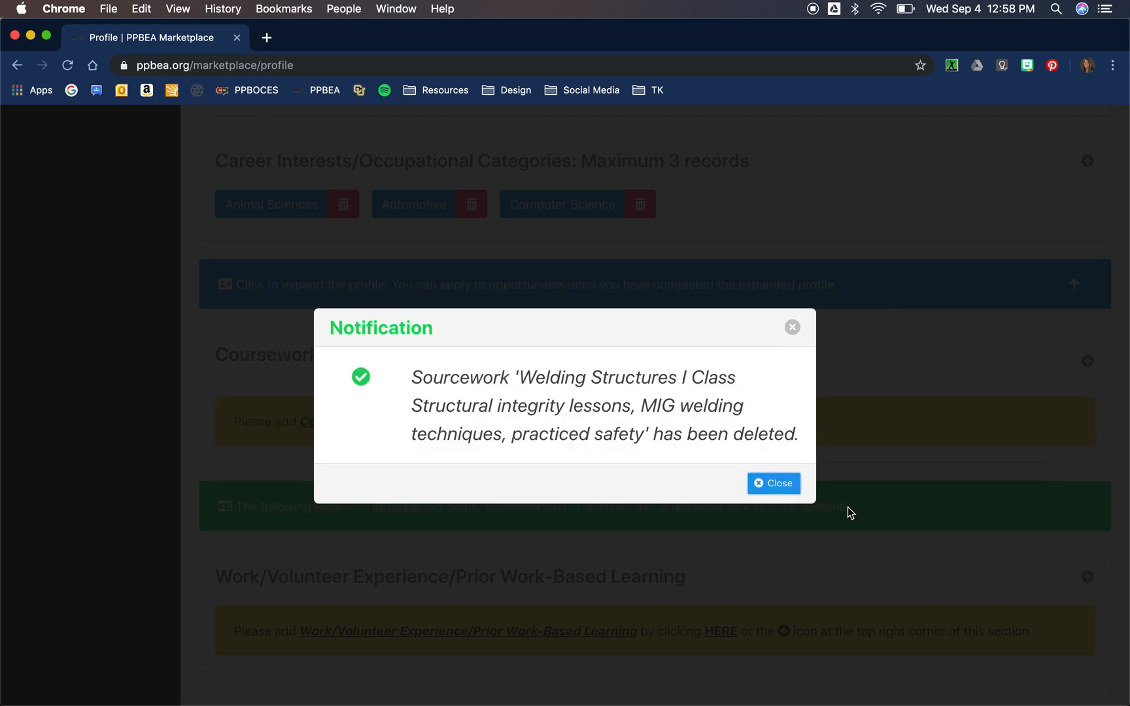
click(771, 483)
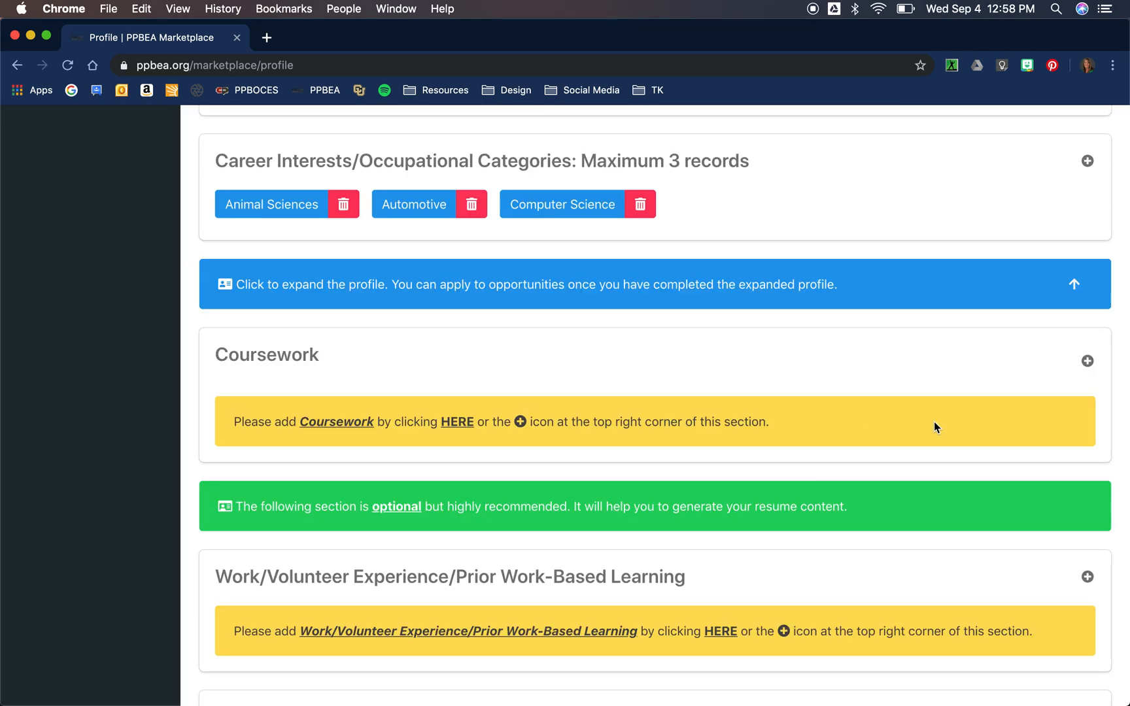
Step: Start a new coursework entry with completed date May 30, 2019
click(1088, 361)
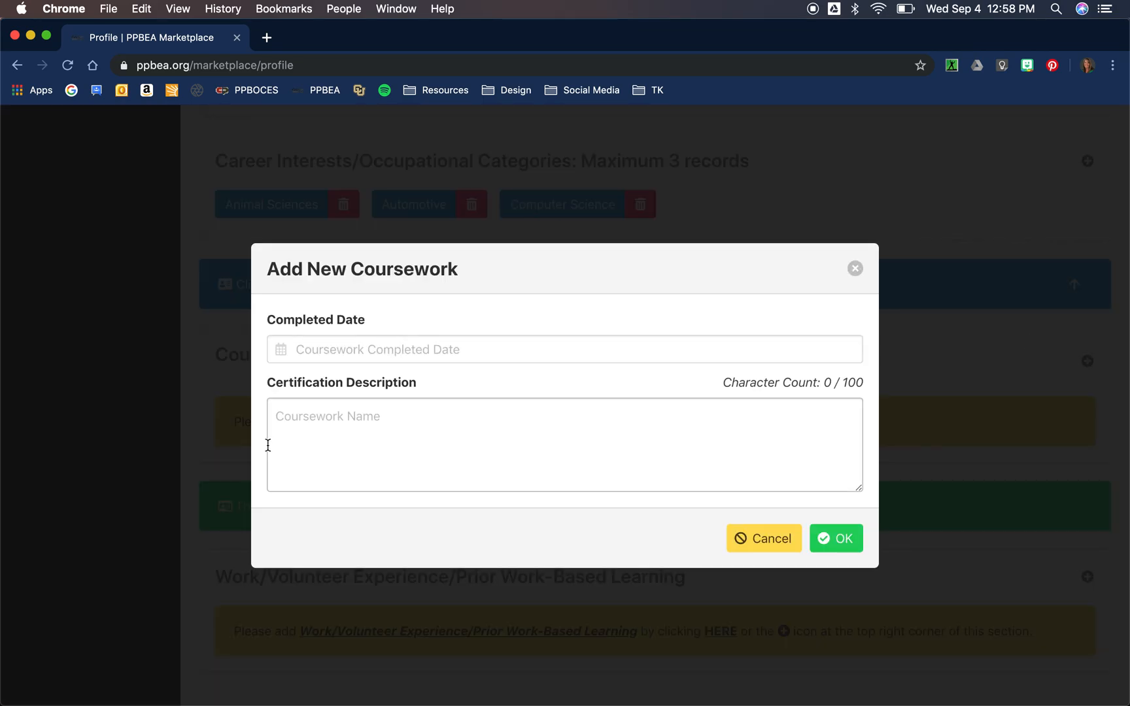
click(359, 350)
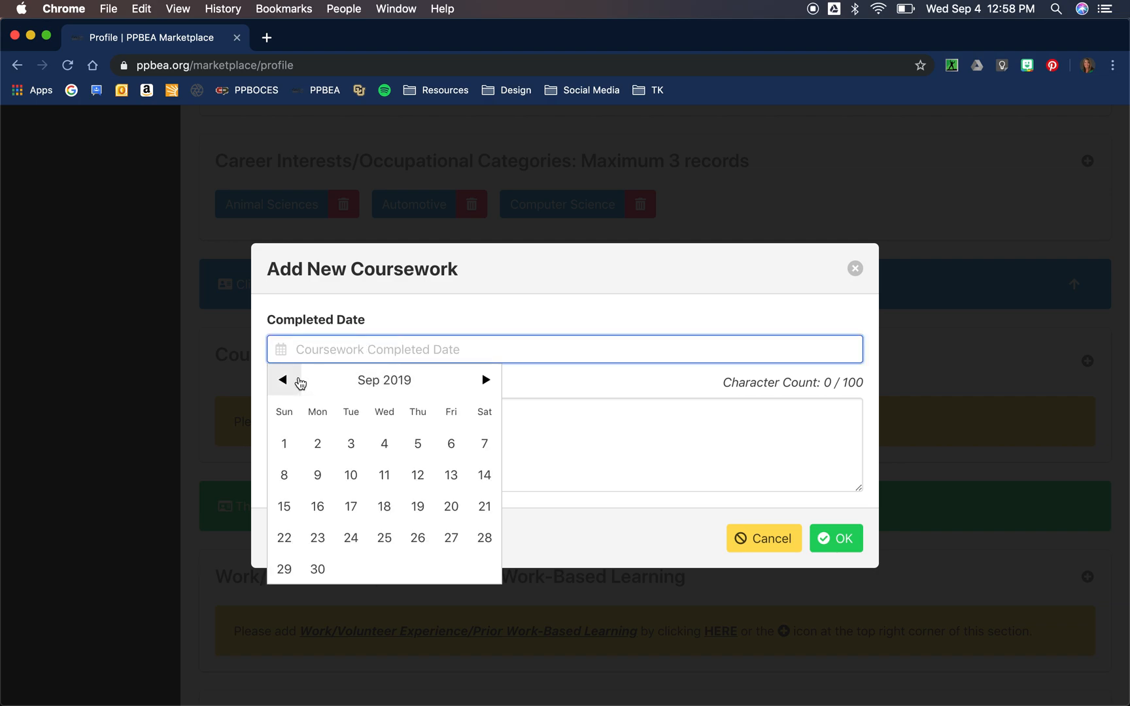
click(298, 382)
click(287, 382)
click(288, 382)
click(288, 382)
click(417, 570)
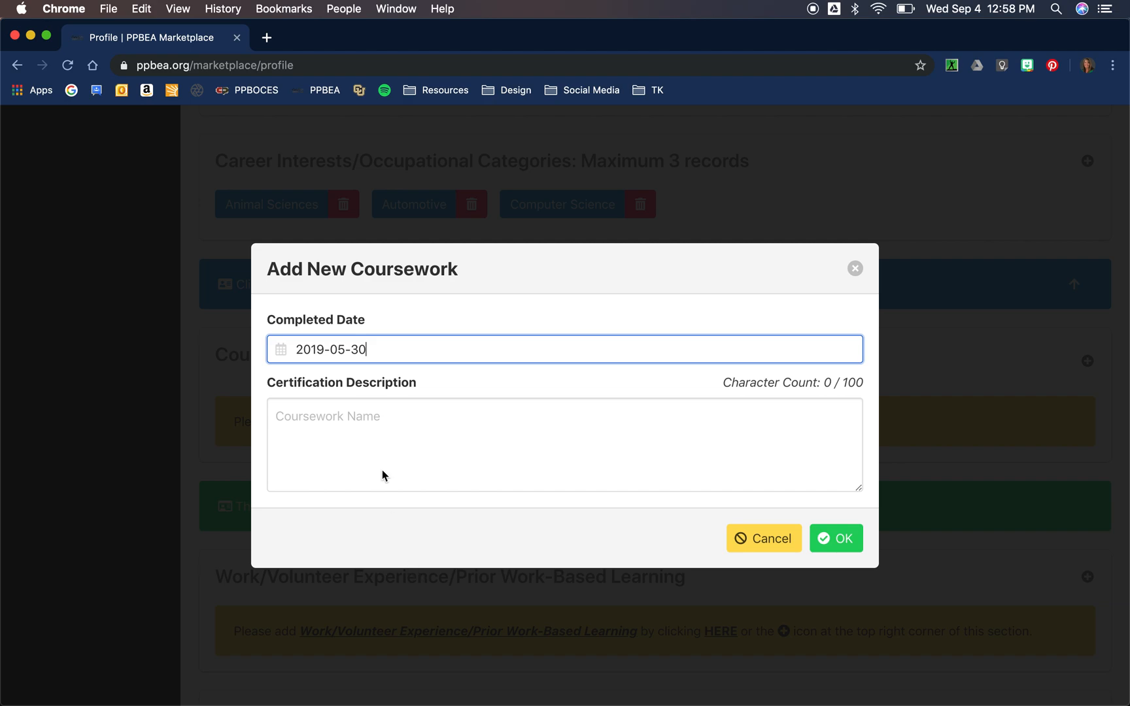
Step: Describe it as 'Structural Welding I' and save the entry
click(334, 412)
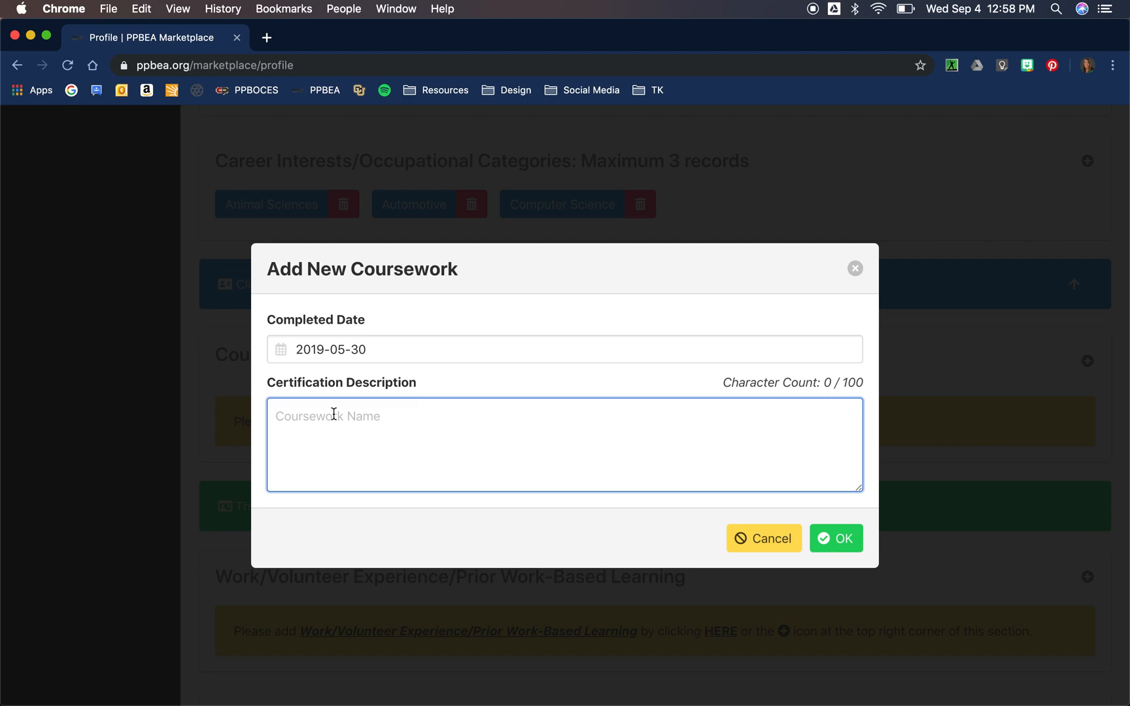
text(Structural Welding I)
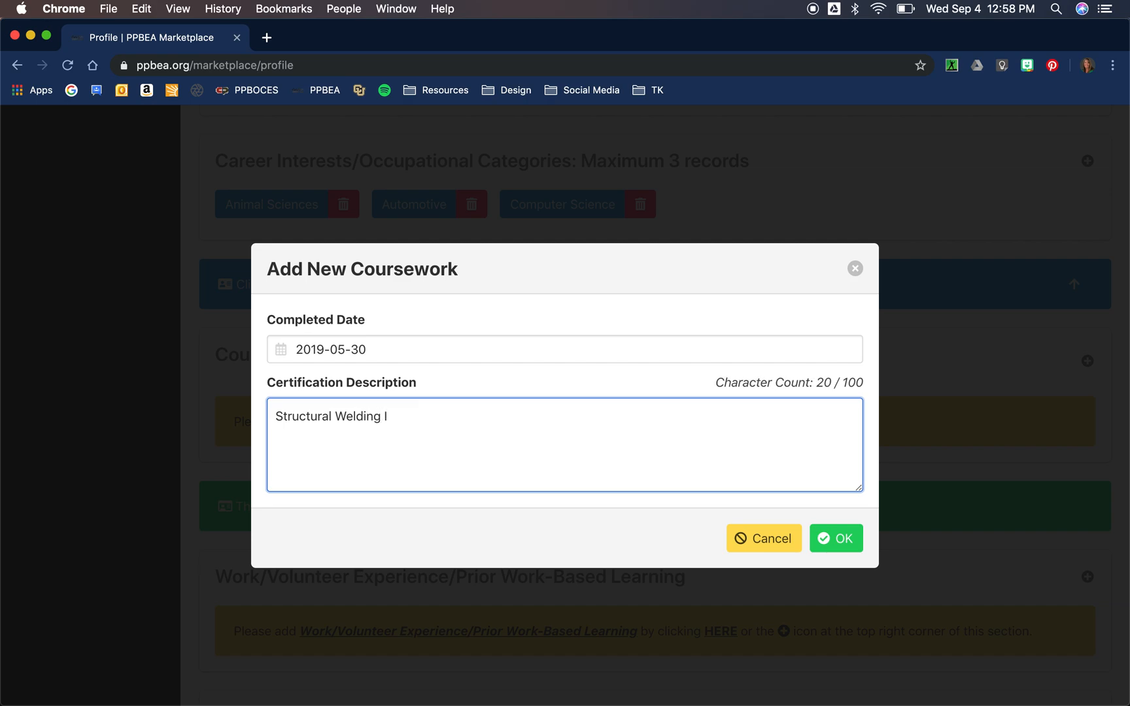
click(840, 544)
click(775, 456)
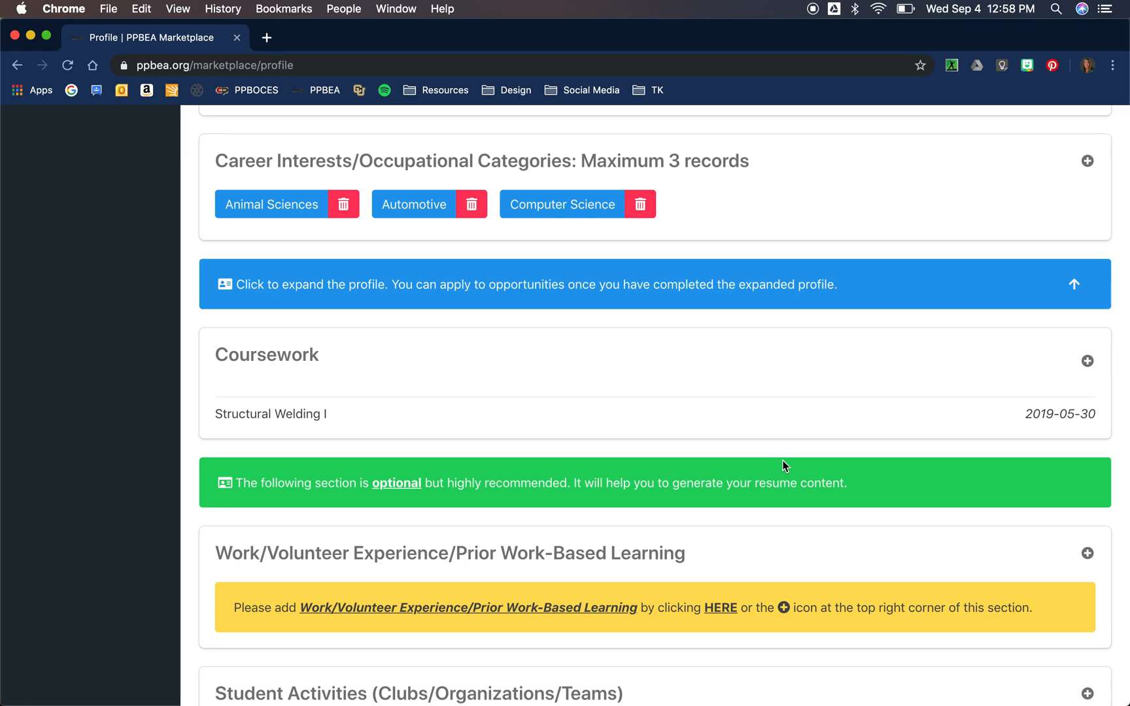
Step: Start another coursework entry with completed date July 19, 2019
click(1089, 363)
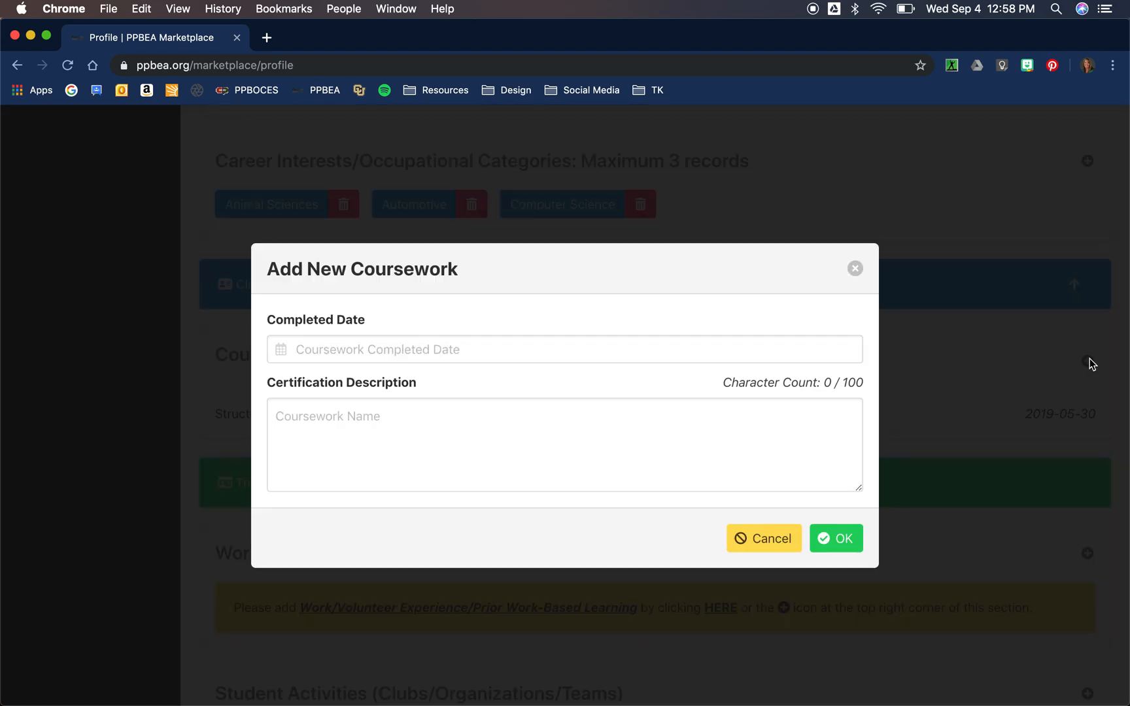
click(359, 347)
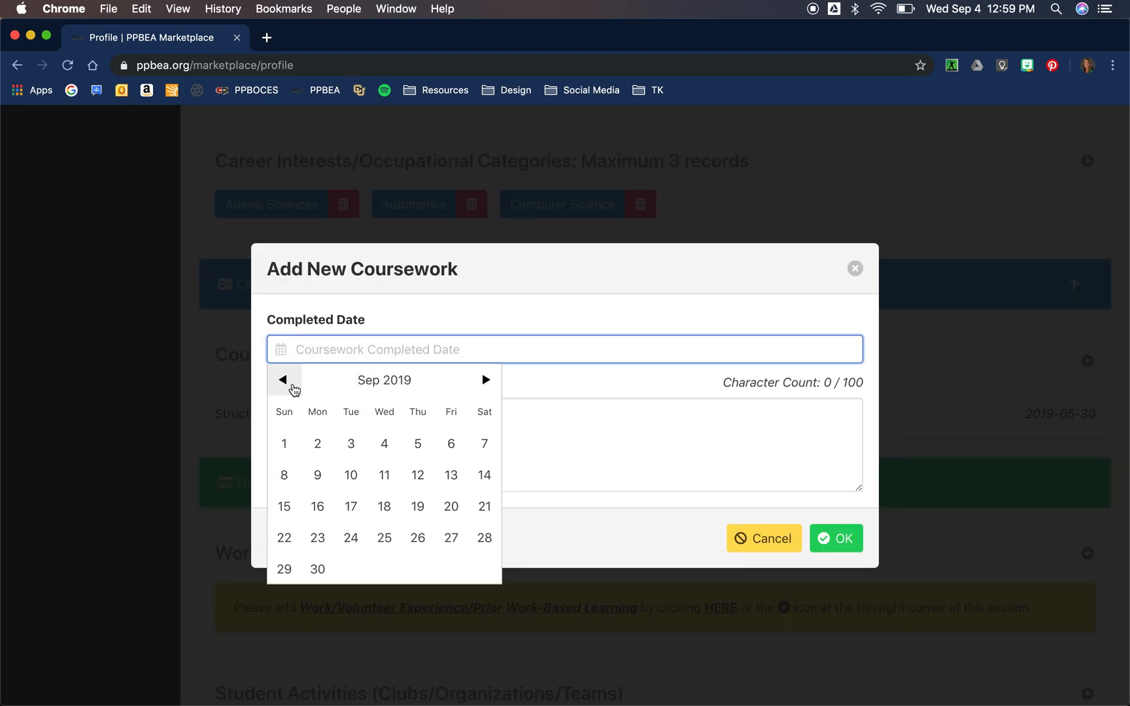
click(283, 380)
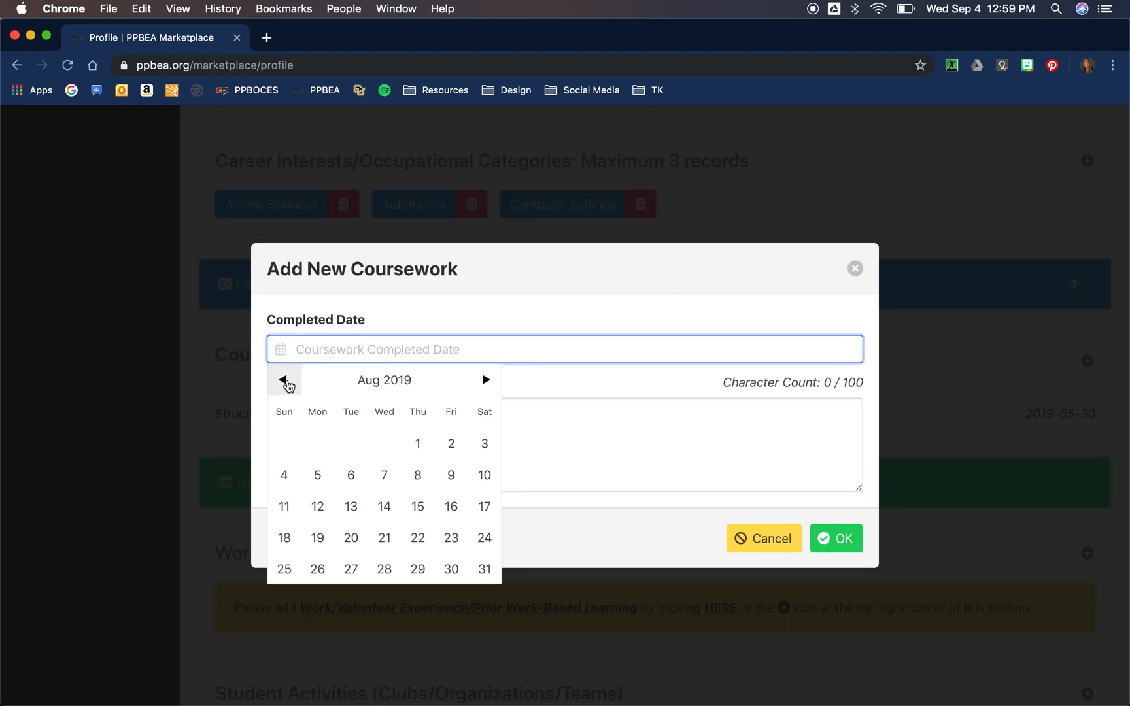
click(282, 379)
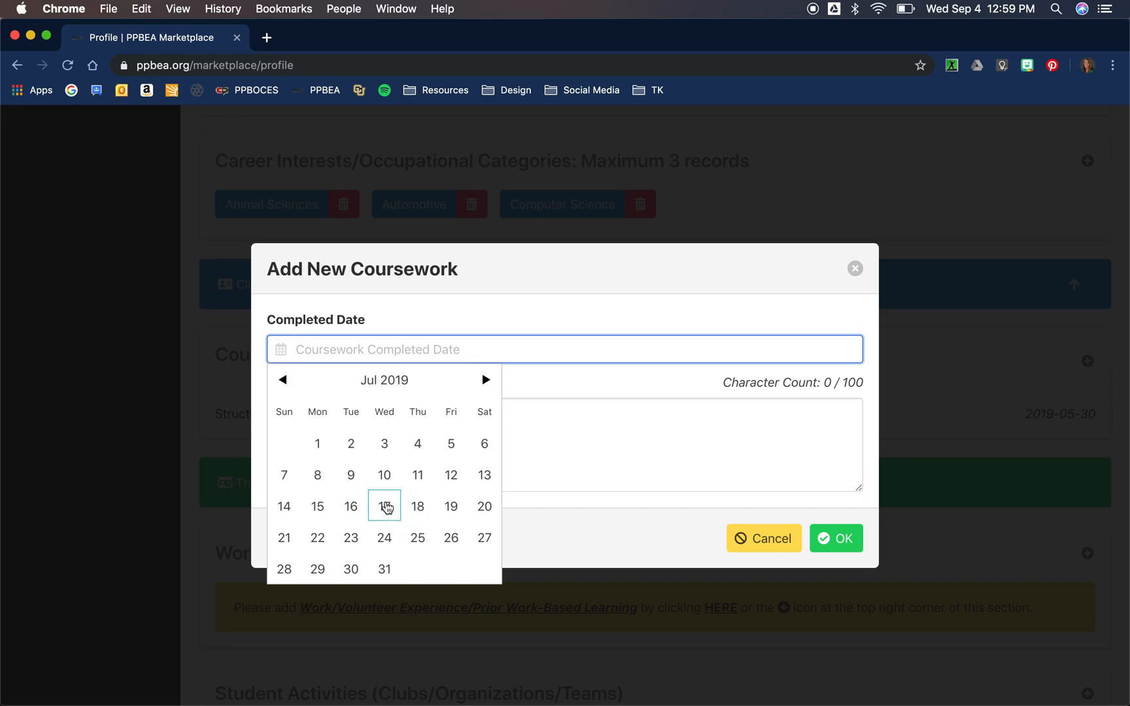
click(453, 513)
Step: Describe it as 'Plasma Cutting Techniques' and save the entry
click(352, 419)
text(Plasm)
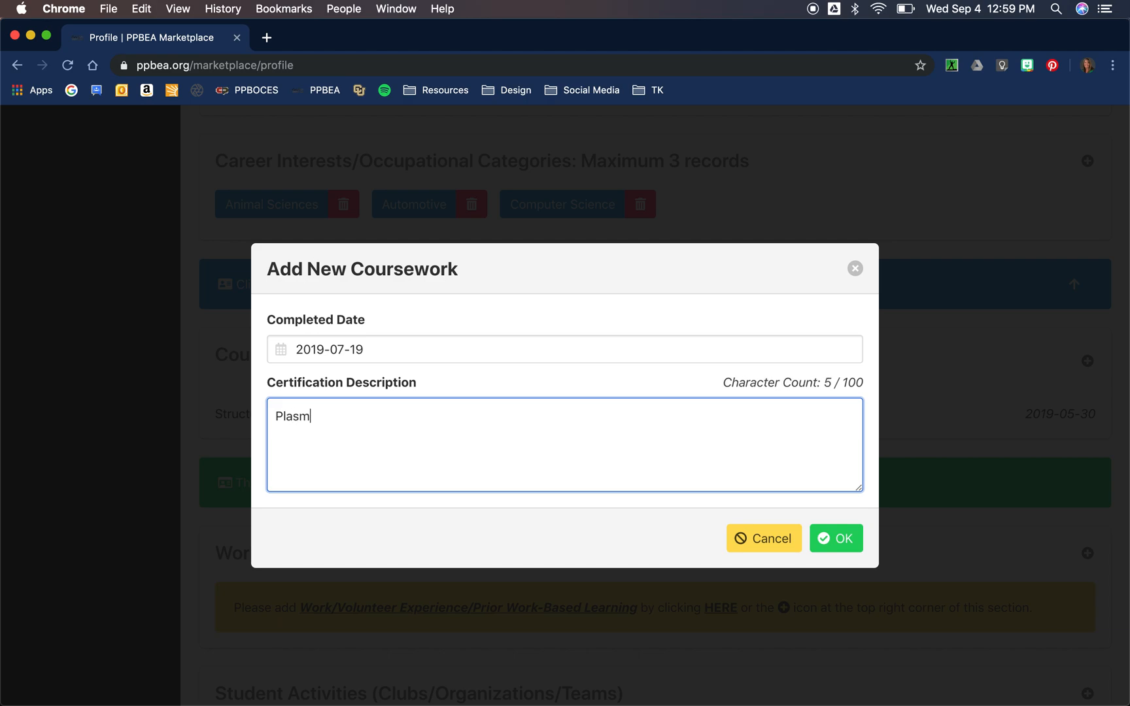
text(a Cutting Te)
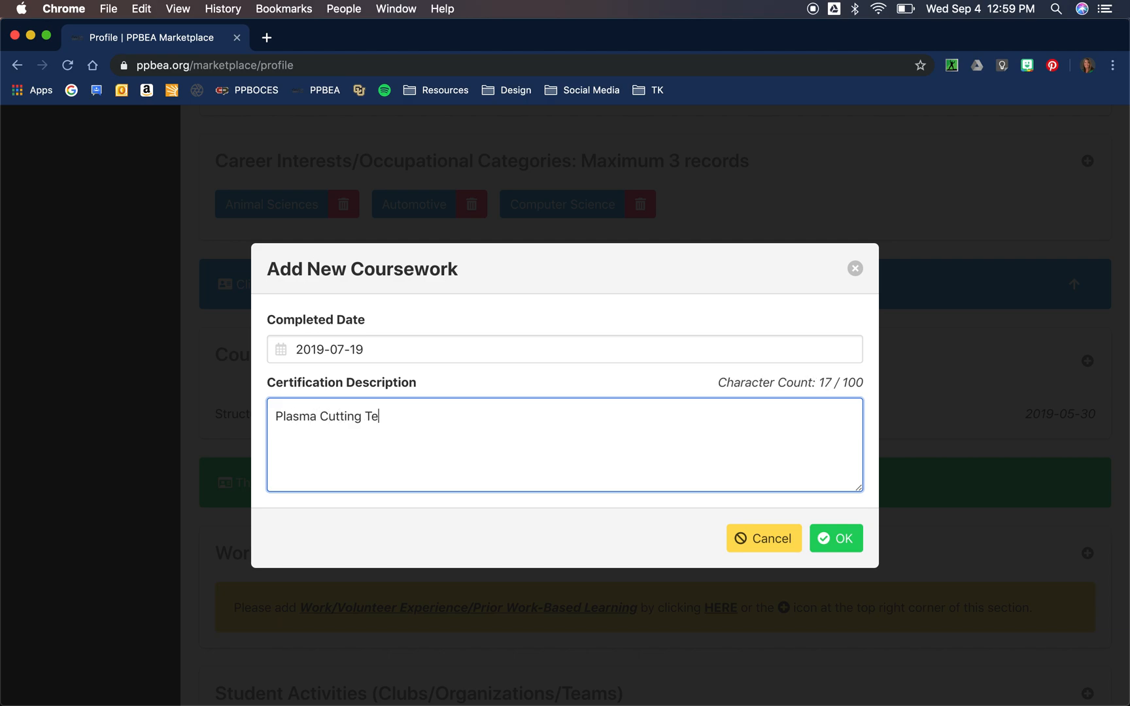
text(chniques)
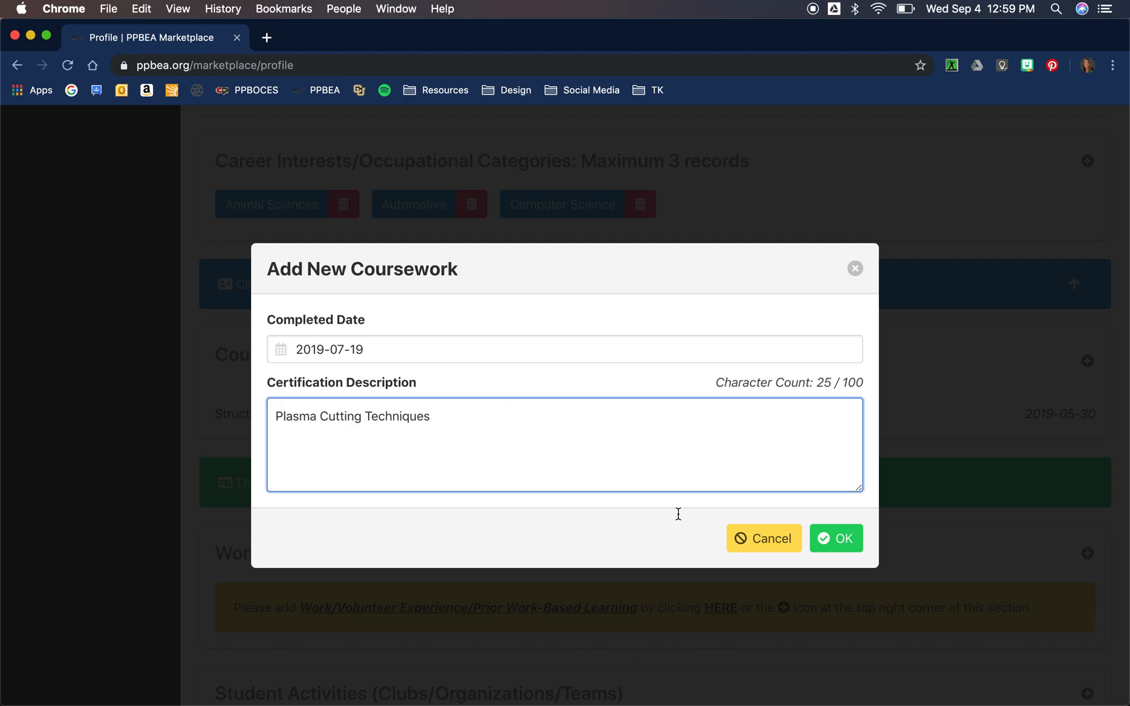
click(843, 541)
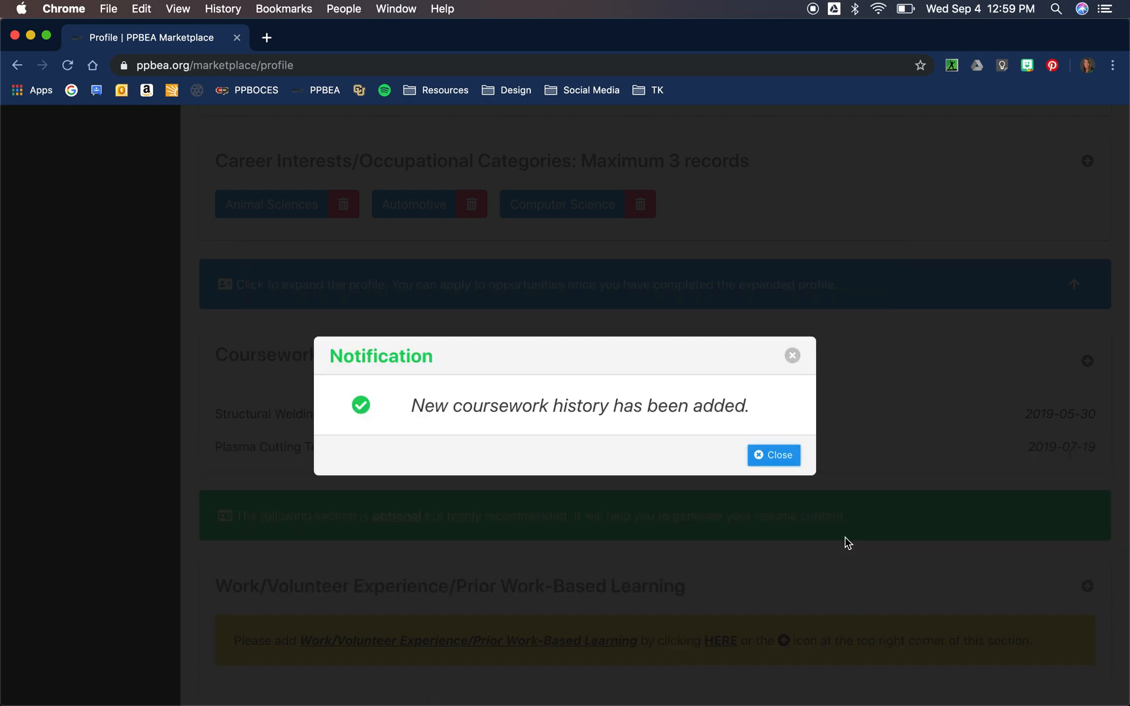
click(784, 459)
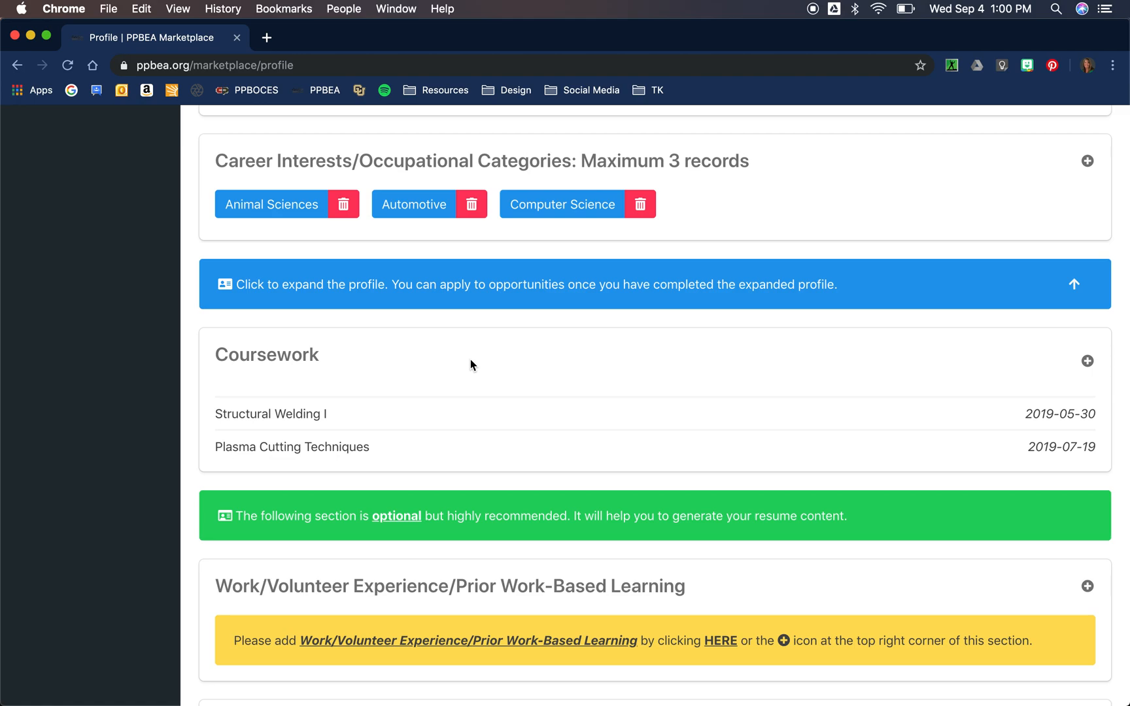
Step: Scroll to the top of the profile to view the four completed progress steps
scroll(471, 360, up, 6)
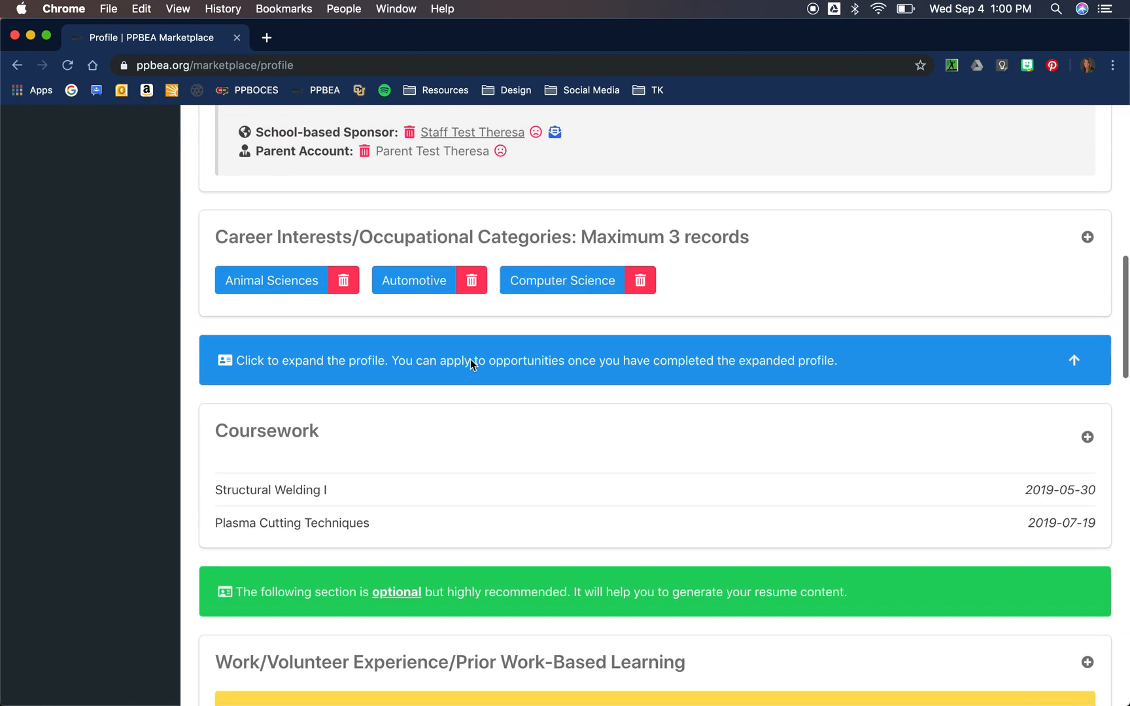
scroll(471, 359, up, 6)
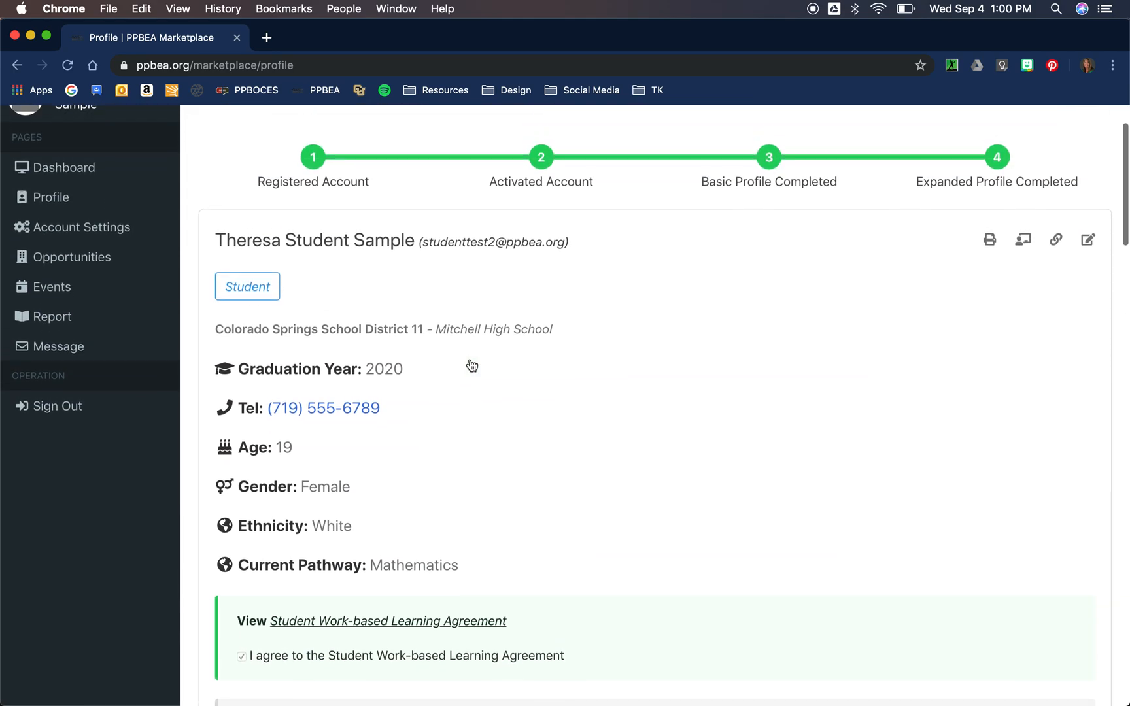